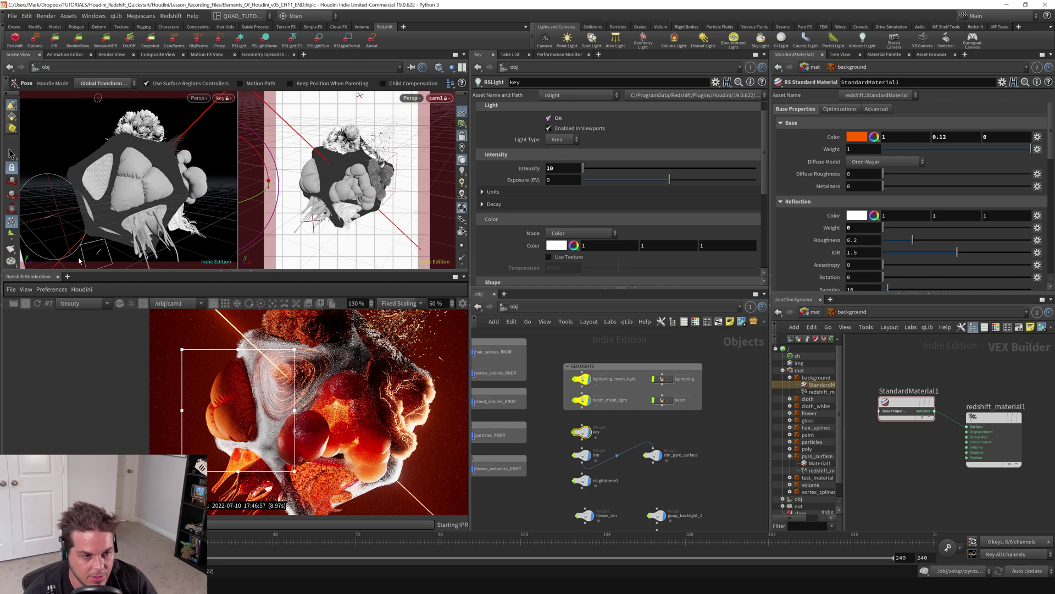
Step: Stop the IPR render and go up from the background material to the top-level mat network
left_click(27, 304)
left_click(914, 460)
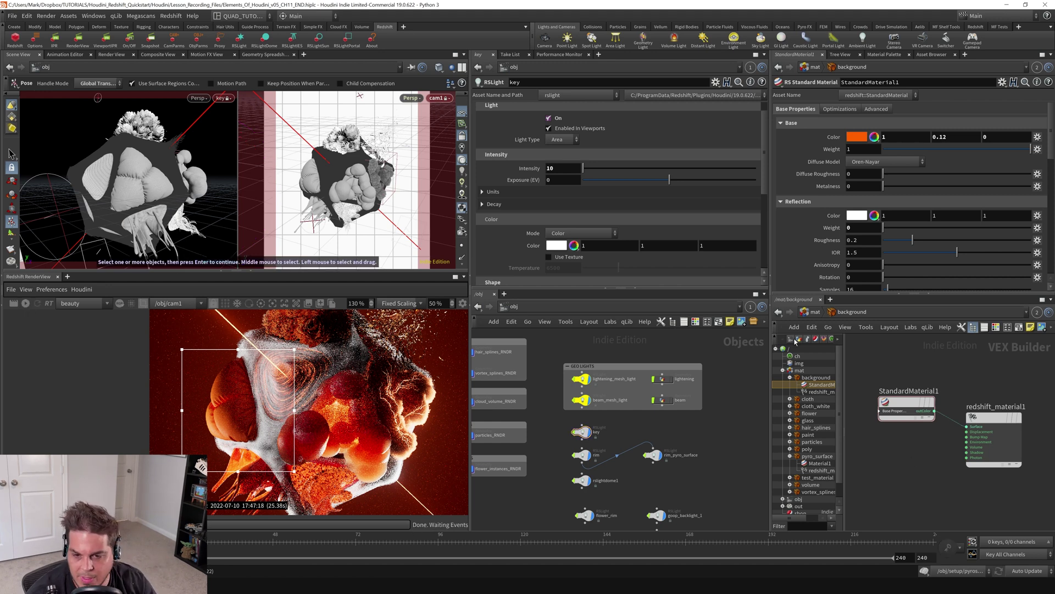
left_click(790, 377)
left_click(800, 370)
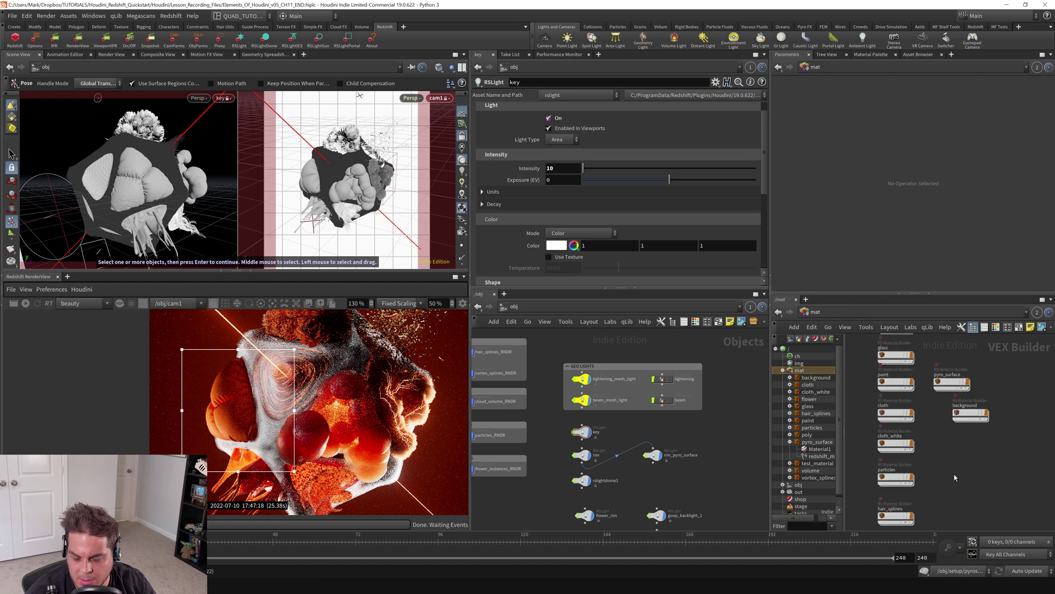
Step: Duplicate the cloth material and name the copy cloth_old_rs_material
middle_click_drag(955, 478, 949, 466)
left_click(902, 408)
left_click_drag(962, 408, 994, 375)
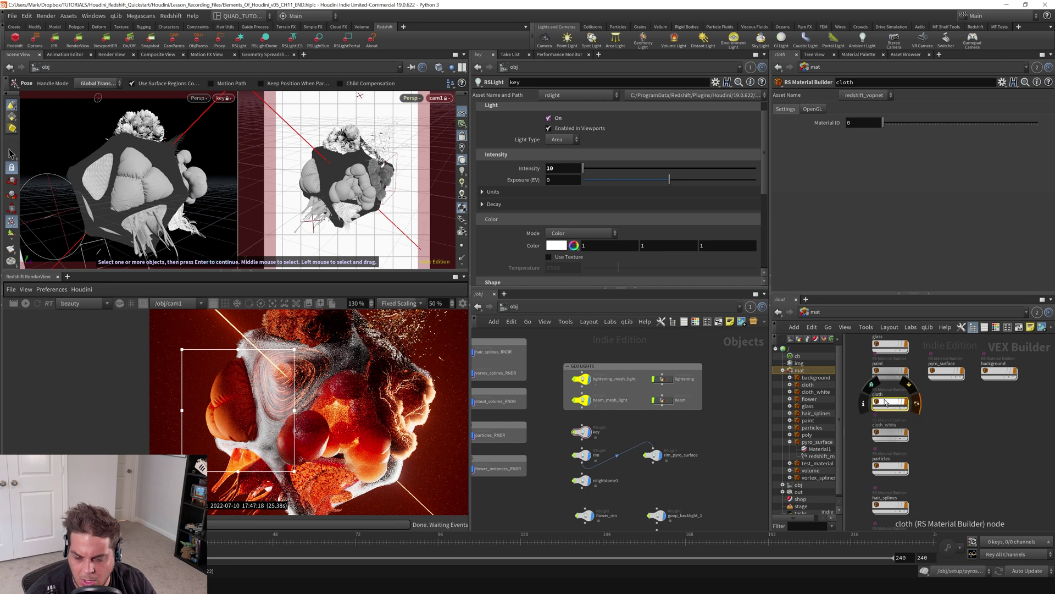
left_click_drag(885, 403, 943, 403, "alt")
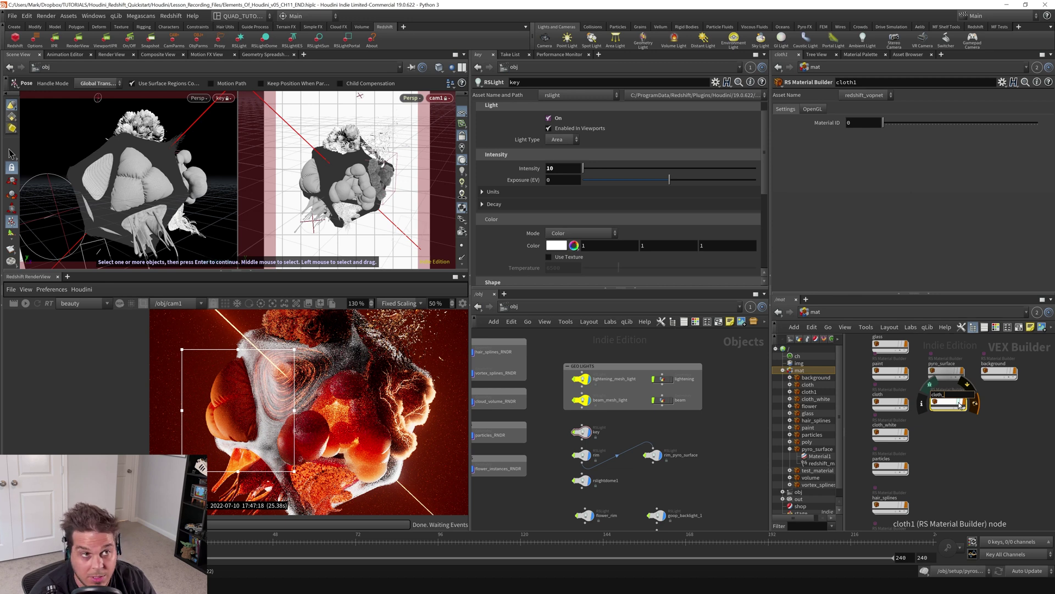
key("BackSpace")
key("BackSpace")
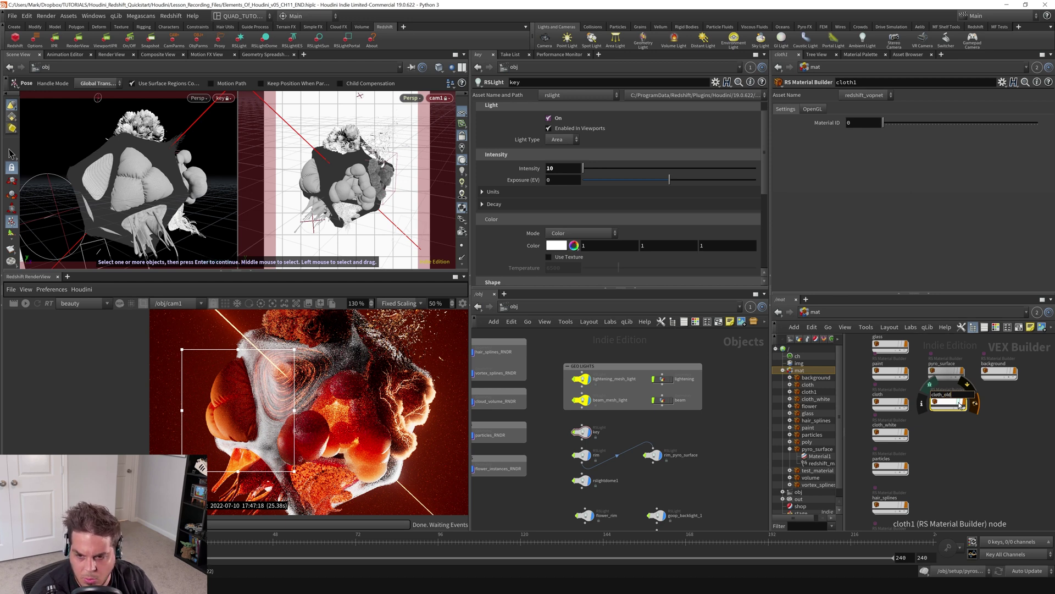
type("old_rs_material")
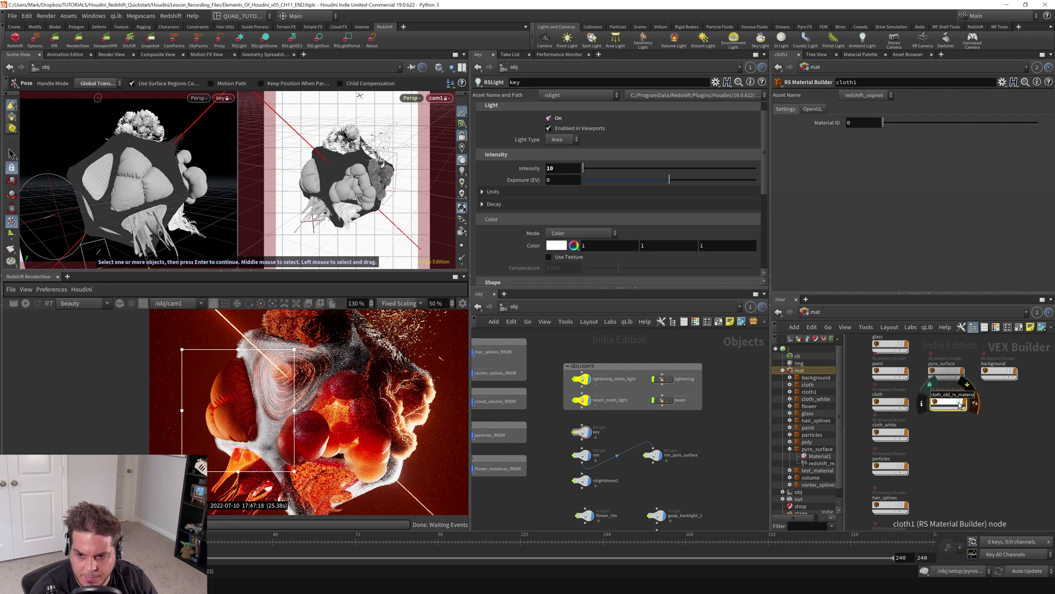
key("Return")
Step: Go inside cloth_old_rs_material and add an RS Material node above StandardMaterial1
double_click(959, 405)
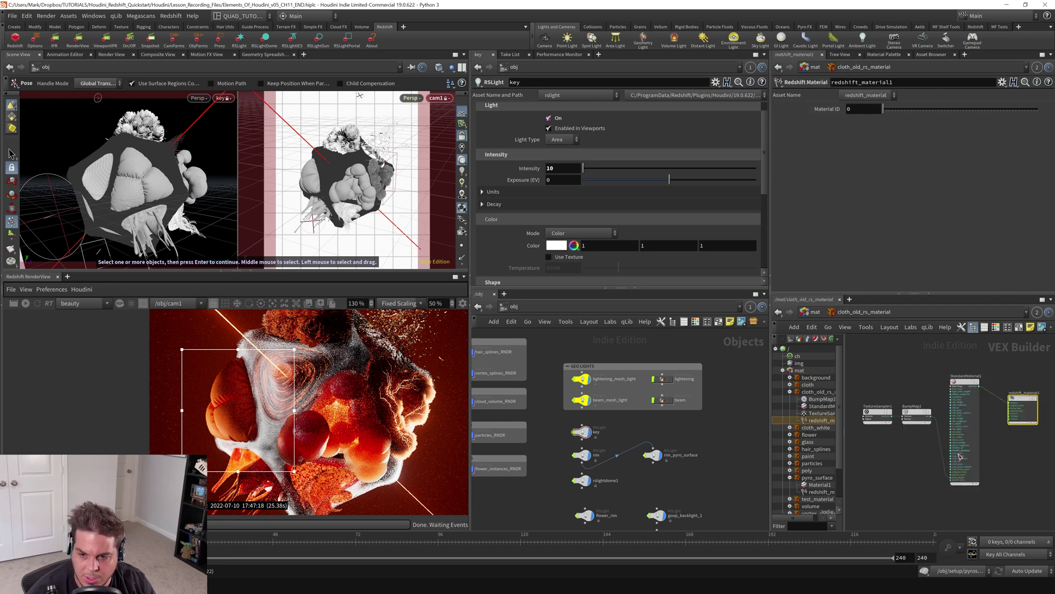
middle_click_drag(977, 367, 930, 362)
scroll(938, 379, "up", 3)
left_click(931, 415)
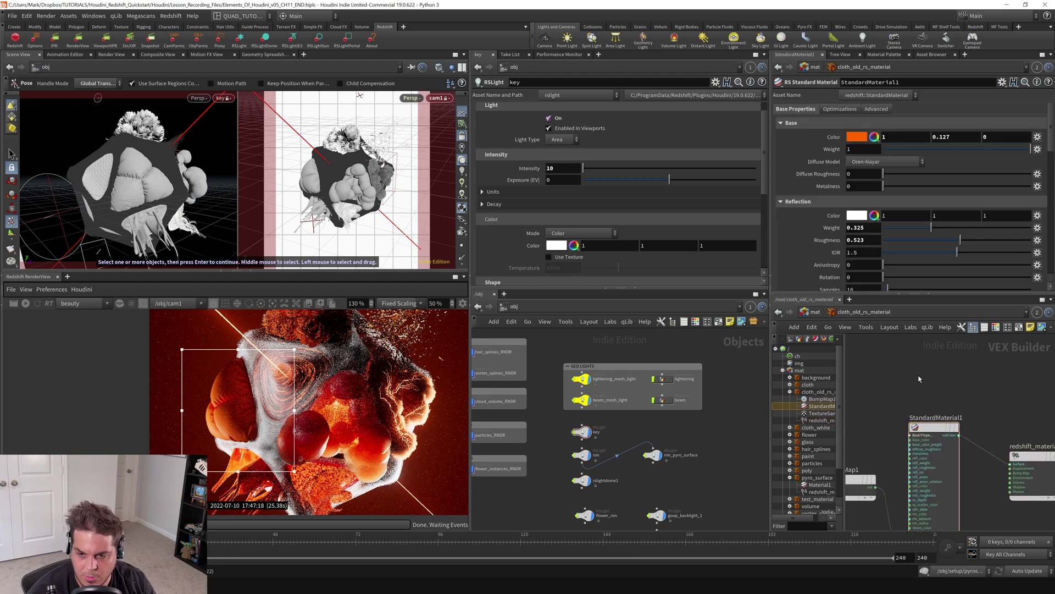
key("Tab")
type("rs")
key("Return")
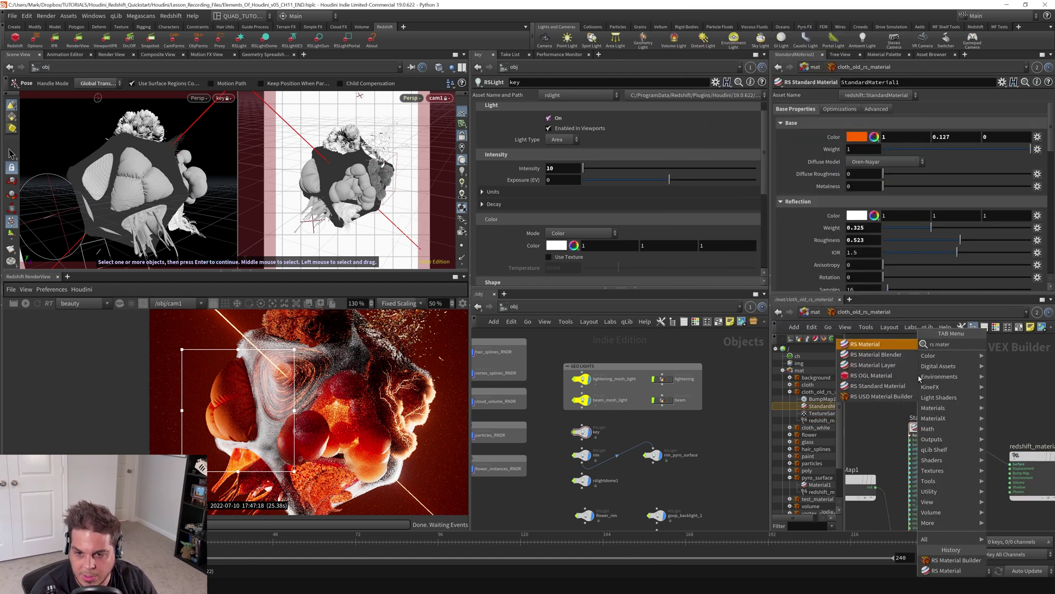
left_click(960, 378)
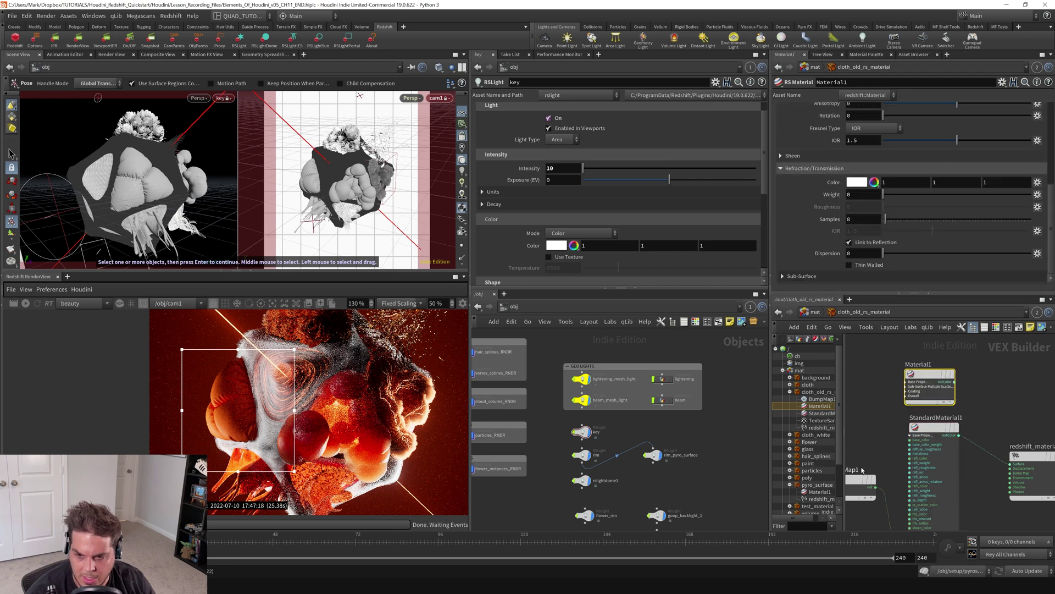
Step: Connect BumpMap1's output to the bump_input of the new Material1 node
middle_click_drag(874, 353, 902, 417)
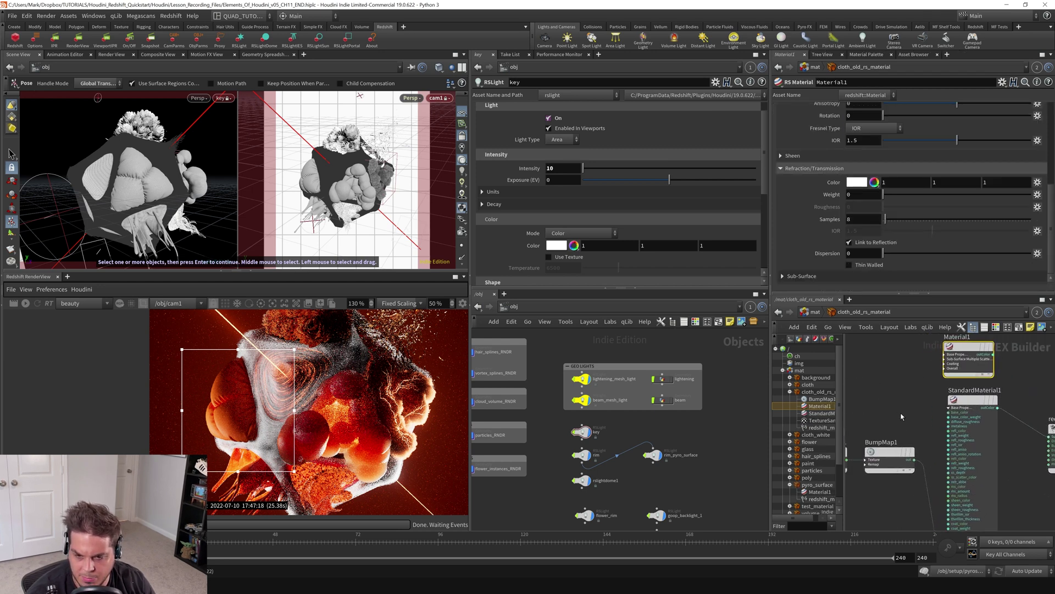
left_click(915, 459)
left_click(943, 371)
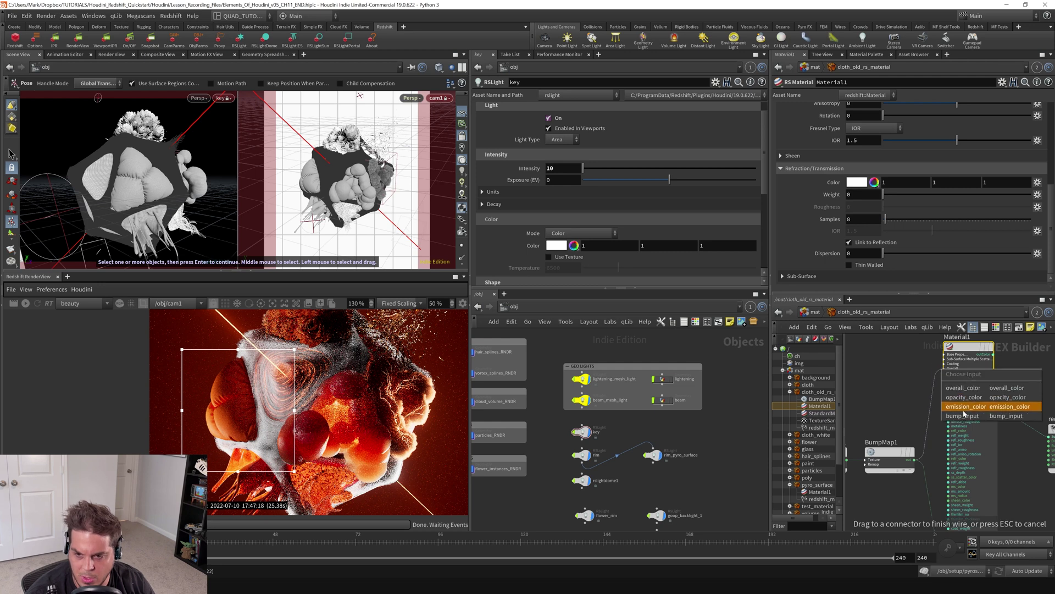
left_click(968, 412)
Step: Connect Material1's output color to the Surface input of redshift_material1
middle_click_drag(1039, 366, 984, 378)
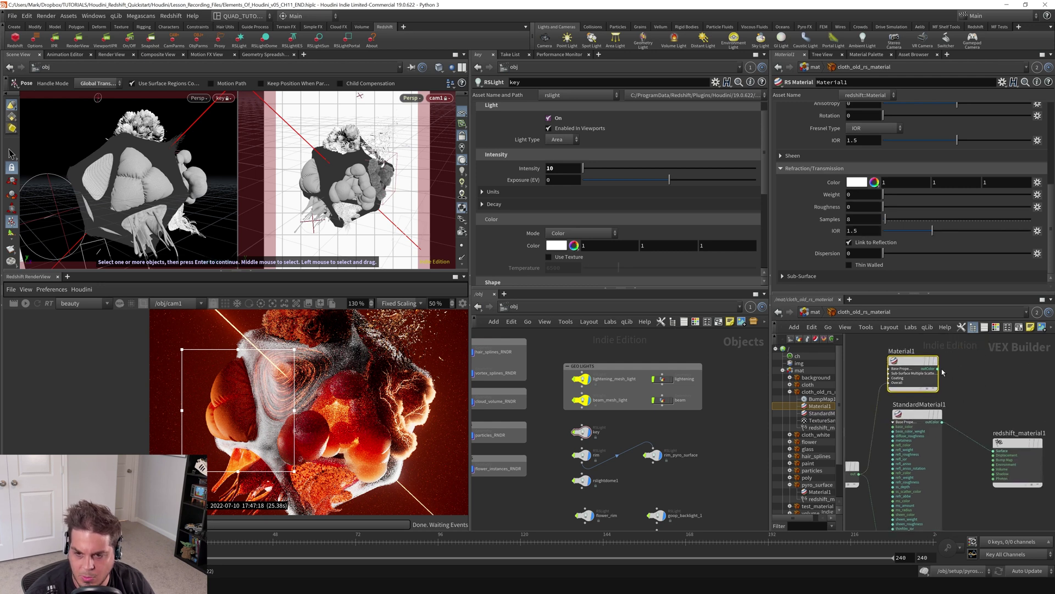
left_click(939, 368)
left_click(994, 450)
middle_click_drag(964, 450, 965, 451)
scroll(965, 451, "down", 3)
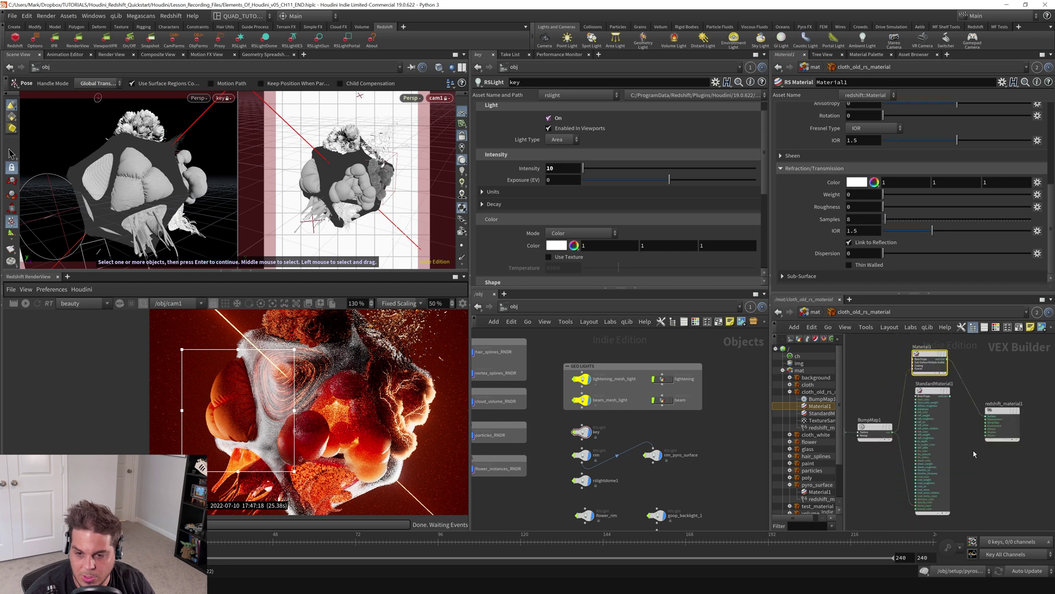
Step: Delete the StandardMaterial1 node and move Material1 into its place beside redshift_material1
left_click(943, 507)
key("Delete")
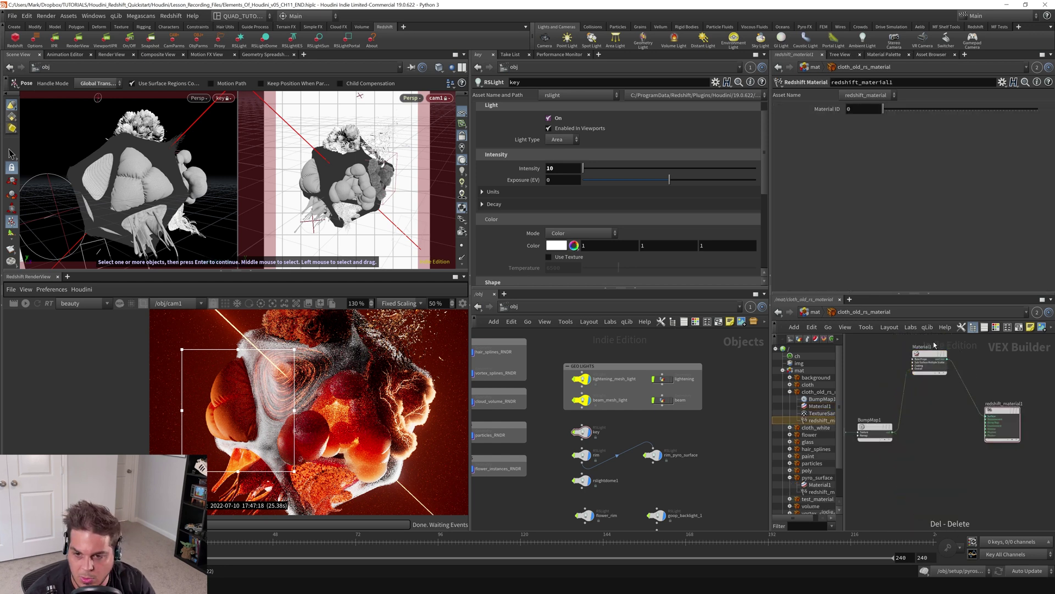
left_click_drag(929, 357, 934, 389)
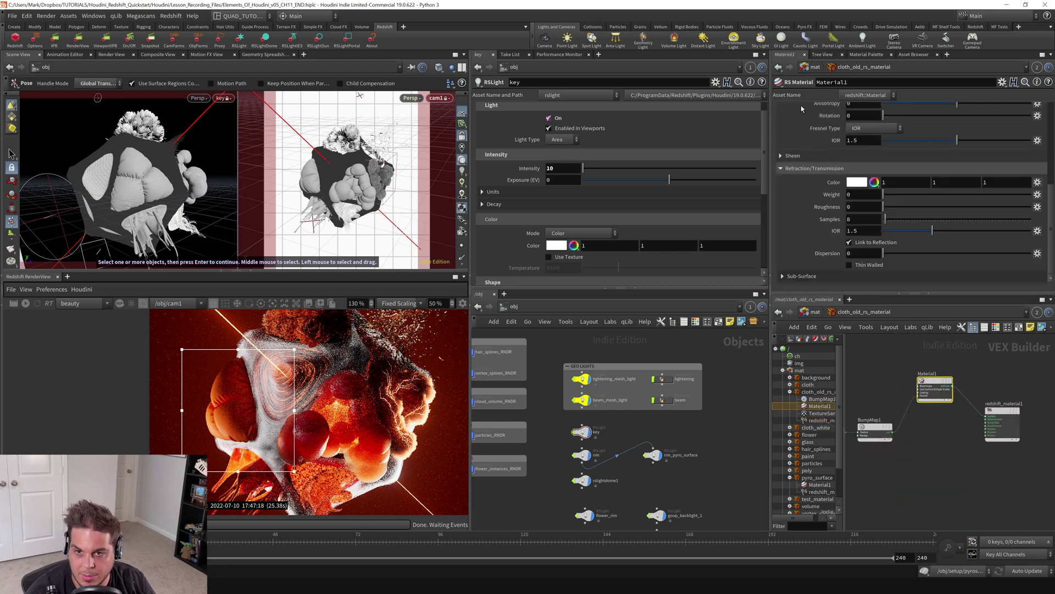
Step: Set Material1's diffuse color to a red-orange of 1, 0.056, 0
scroll(853, 159, "up", 3)
left_click(853, 150)
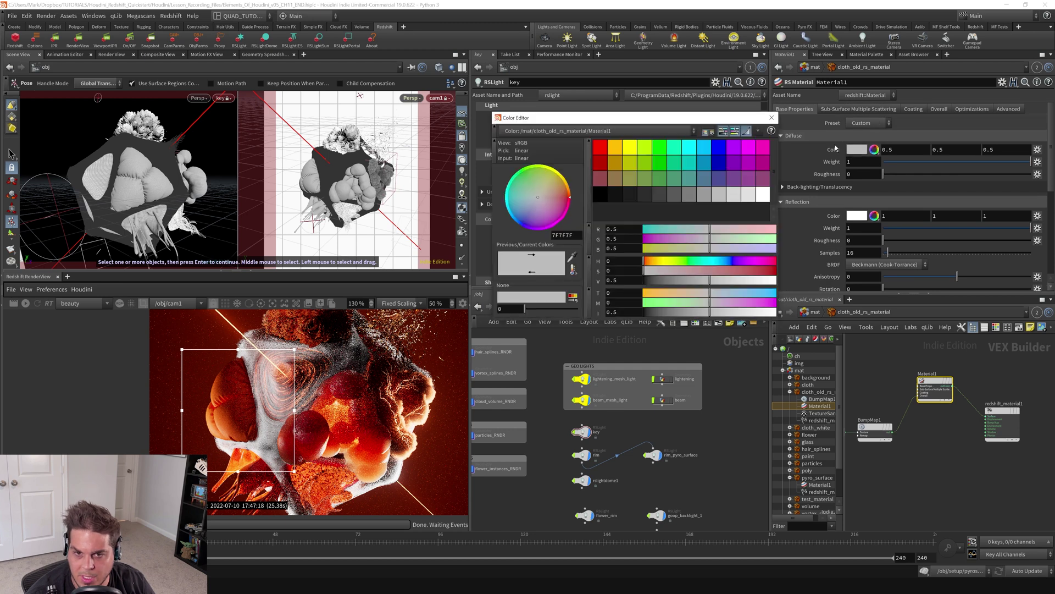
left_click(599, 152)
left_click_drag(668, 241, 652, 238)
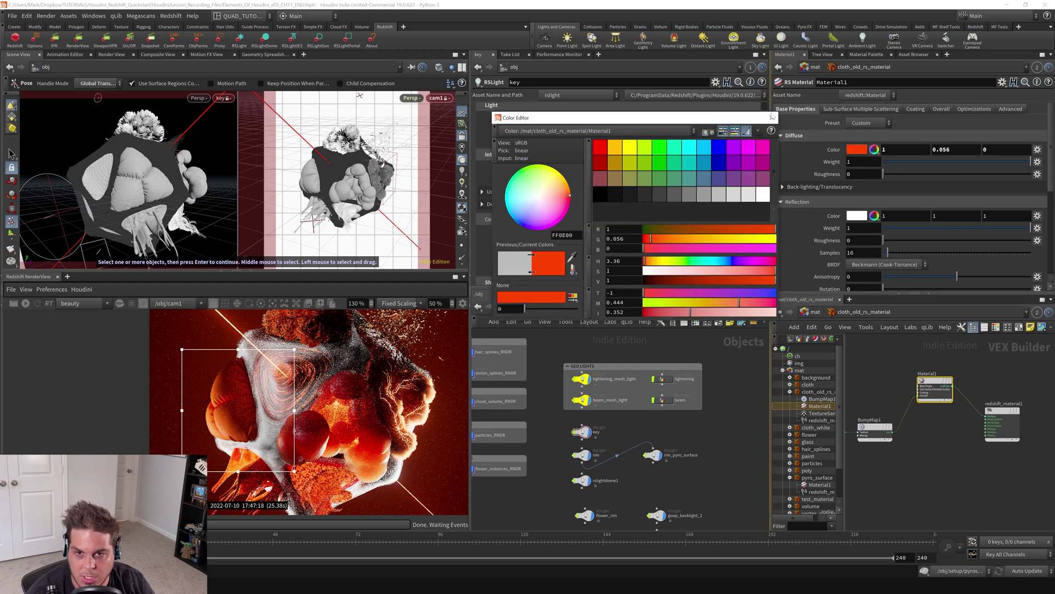
Step: Set Material1's back-lighting/translucency color to pure red (1, 0, 0) and its weight to about 0.512
left_click(783, 187)
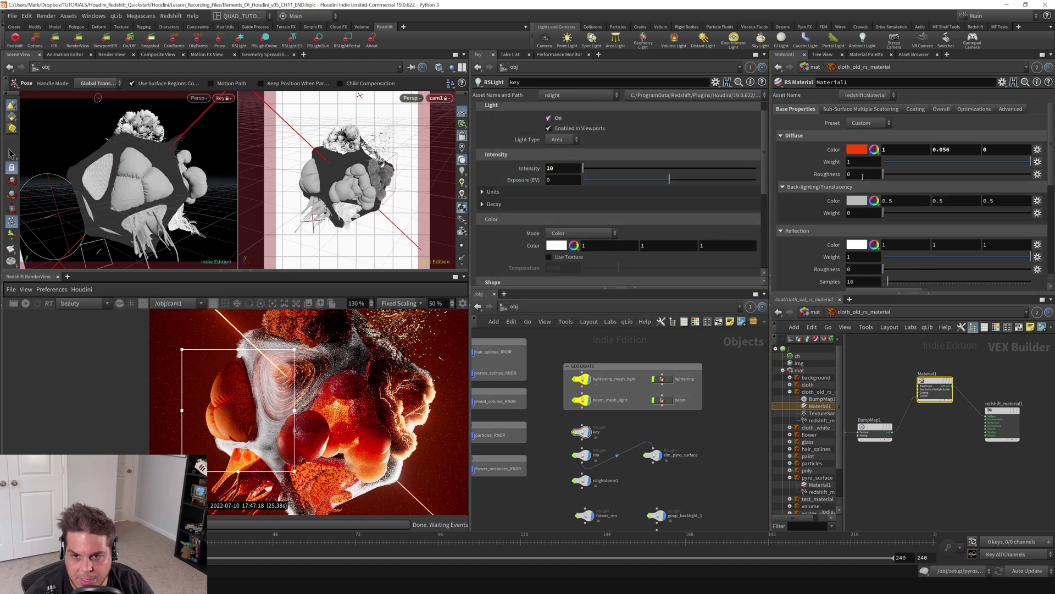
left_click(860, 203)
left_click(600, 148)
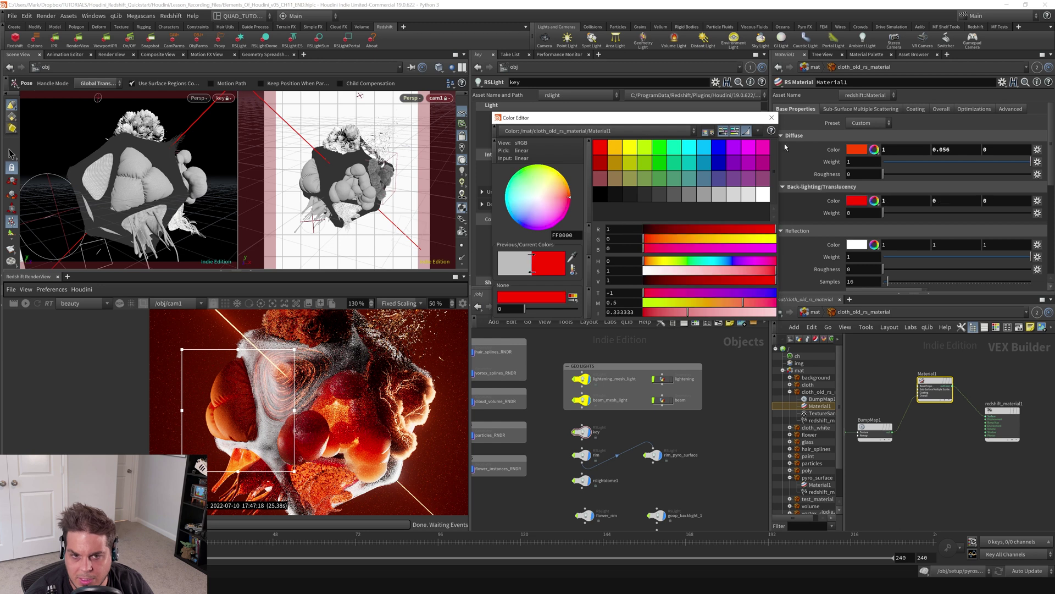
left_click(772, 117)
left_click_drag(962, 213, 981, 224)
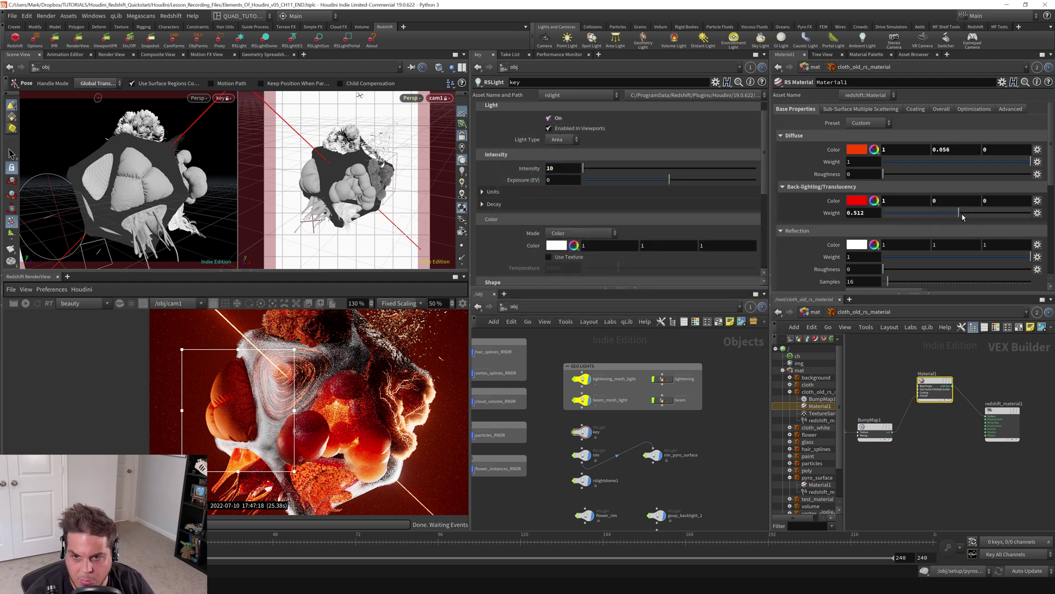
left_click_drag(962, 213, 958, 213)
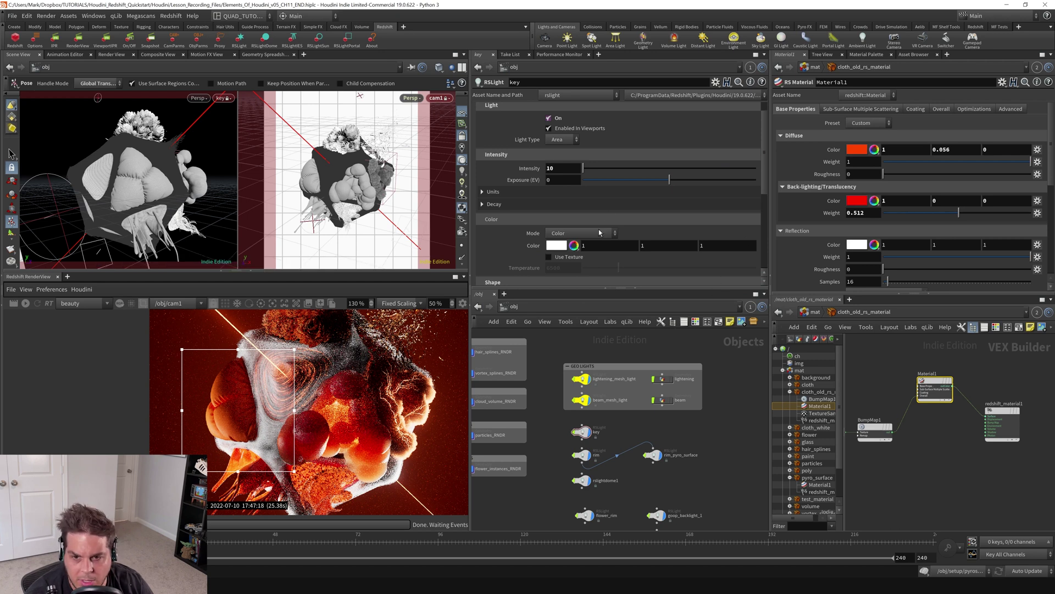
Step: Set Material1's reflection weight to about 0.507 and its reflection roughness to about 0.52
left_click_drag(973, 260, 965, 256)
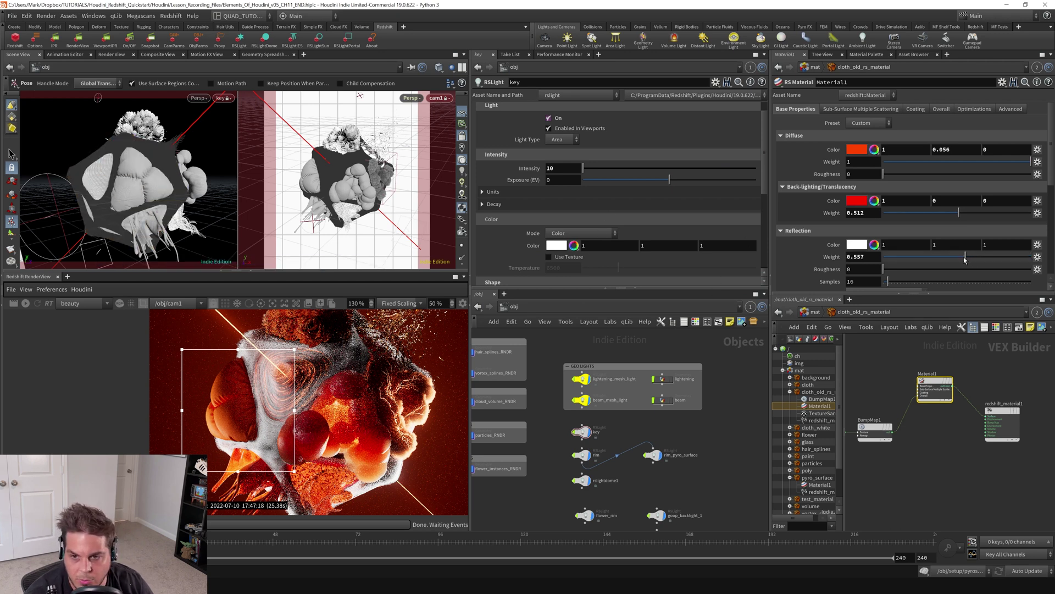
left_click_drag(909, 275, 958, 257)
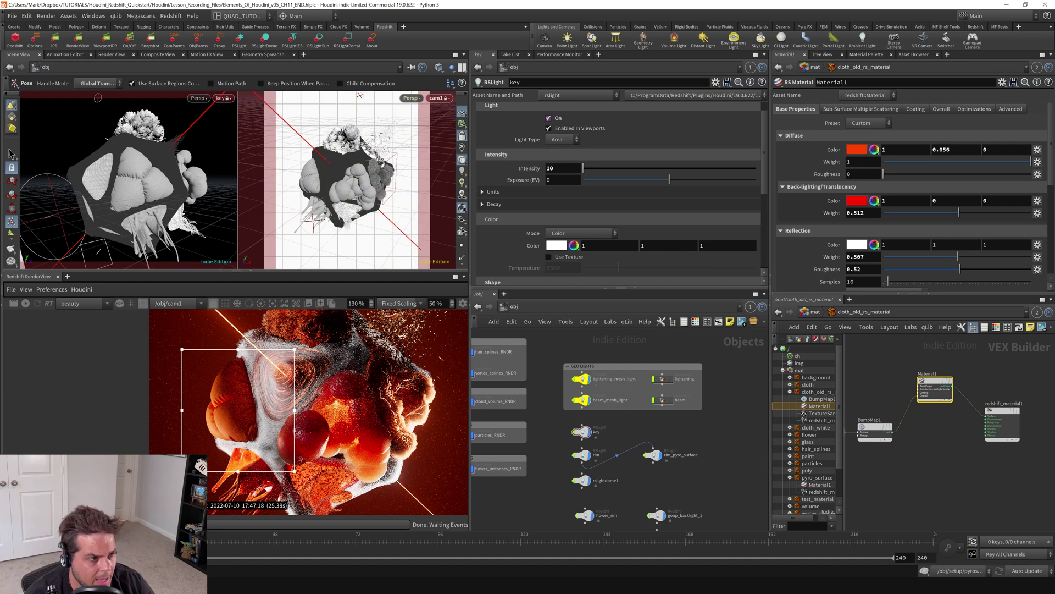
scroll(798, 264, "down", 6)
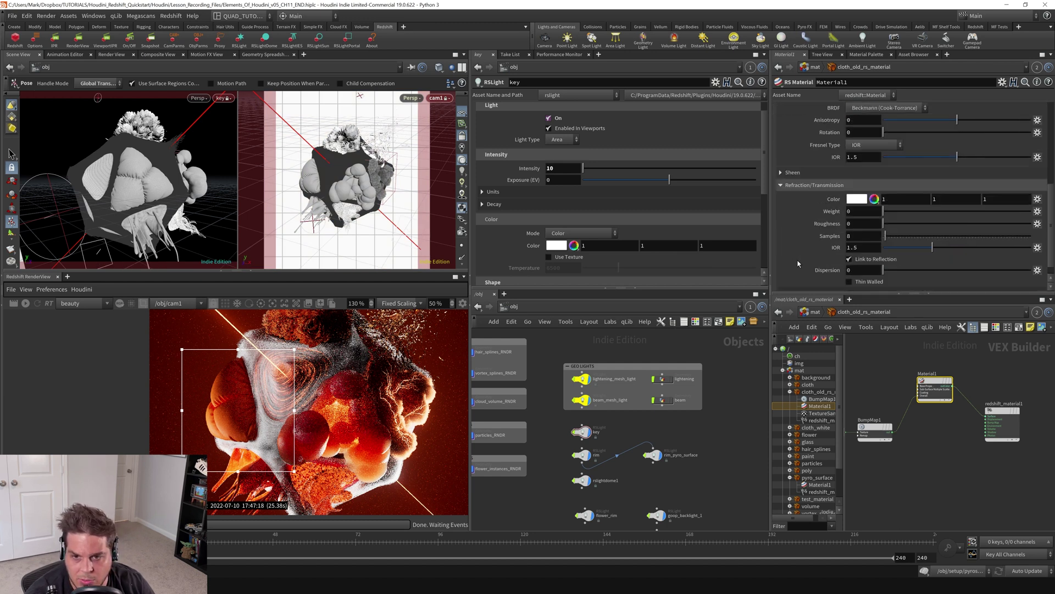
scroll(798, 259, "up", 6)
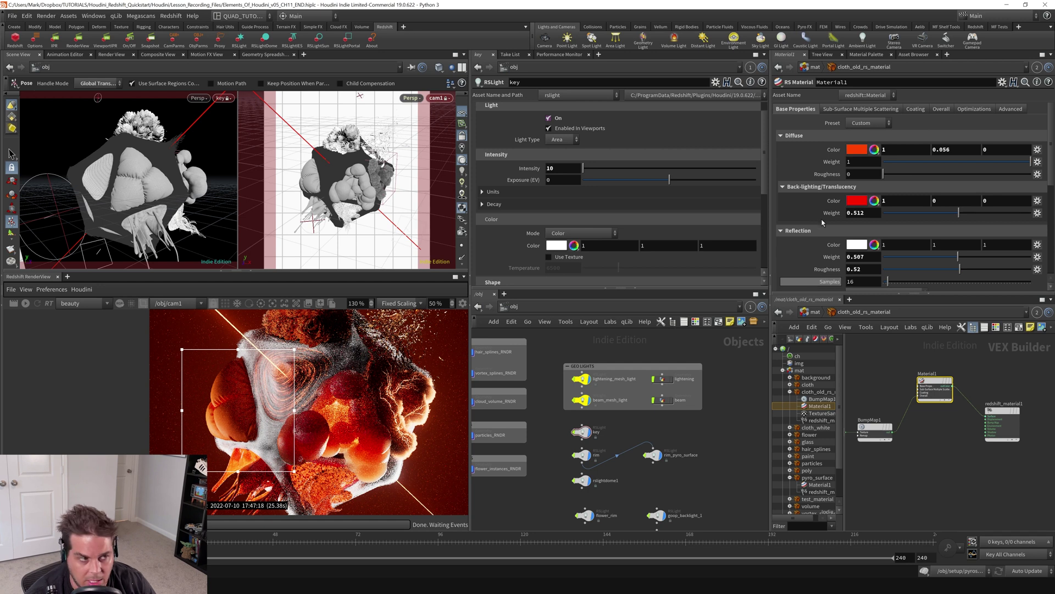
scroll(822, 222, "down", 1)
scroll(823, 222, "up", 1)
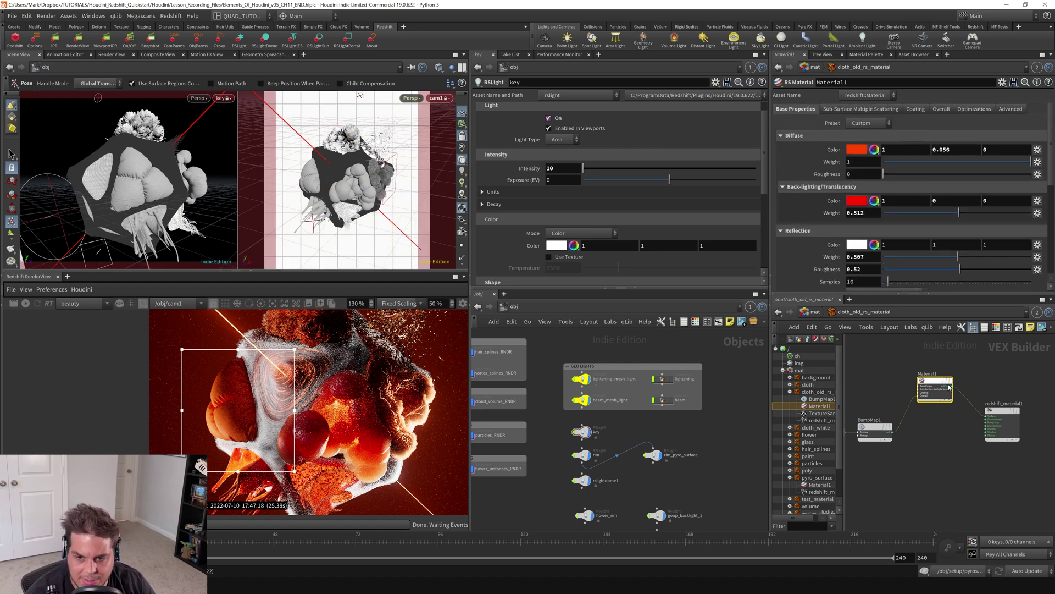
Step: Assign cloth_old_rs_material as the render material of the cloth_RNDR object
middle_click_drag(561, 349, 641, 449)
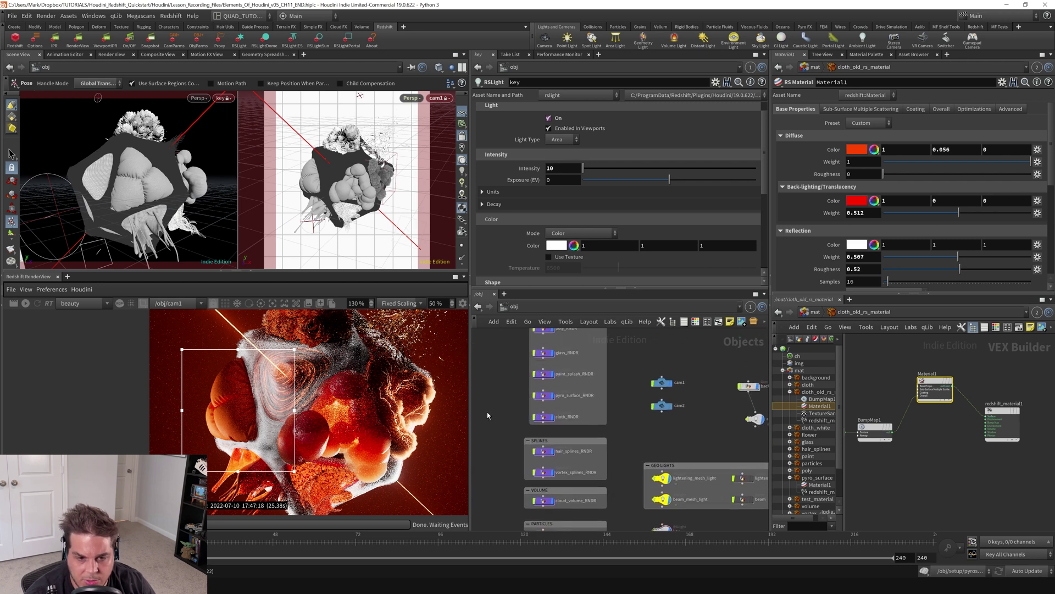
left_click_drag(492, 411, 567, 430)
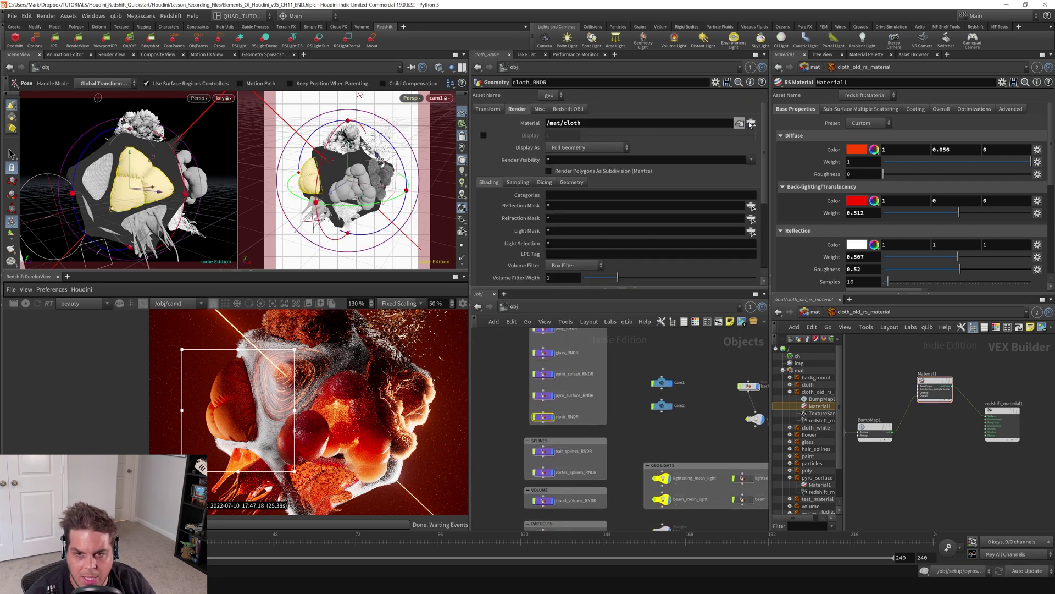
left_click(751, 206)
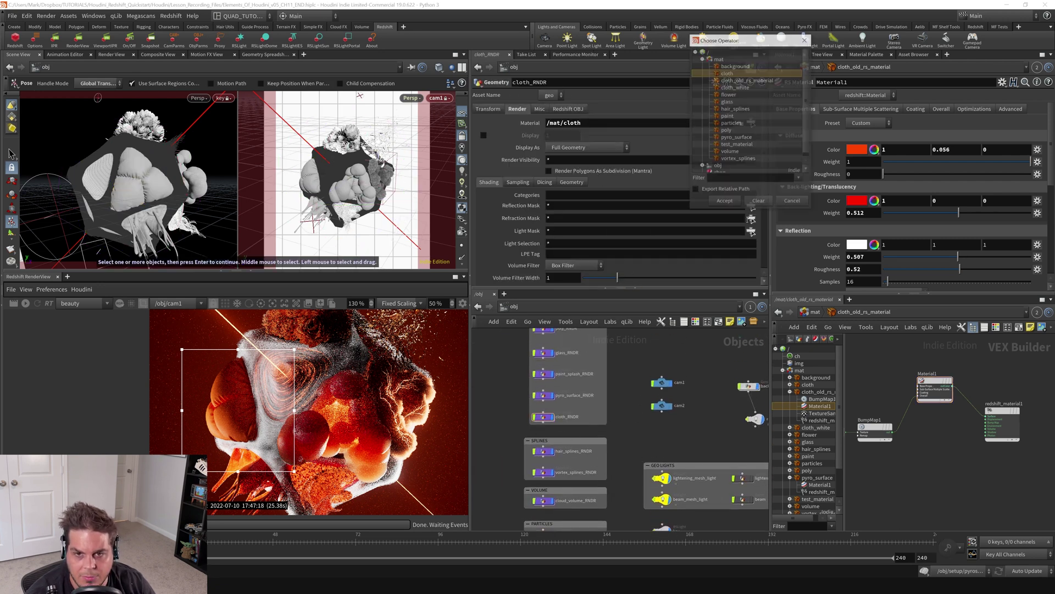
left_click(735, 81)
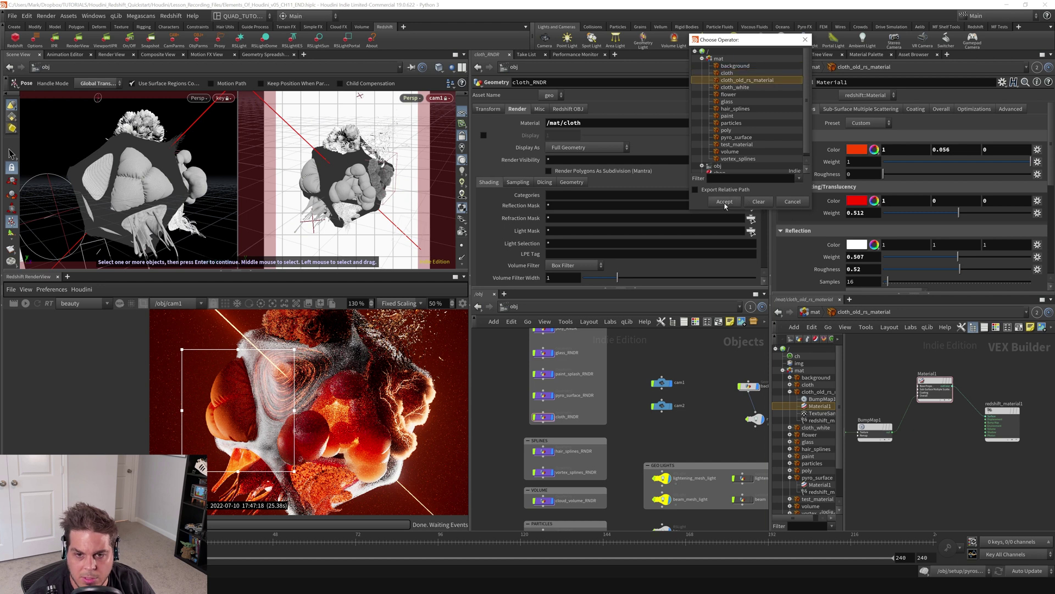
left_click(724, 201)
Step: Show the render view's snapshots and start the IPR render to preview the cloth with the reassigned material
scroll(241, 396, "up", 5)
scroll(319, 385, "down", 3)
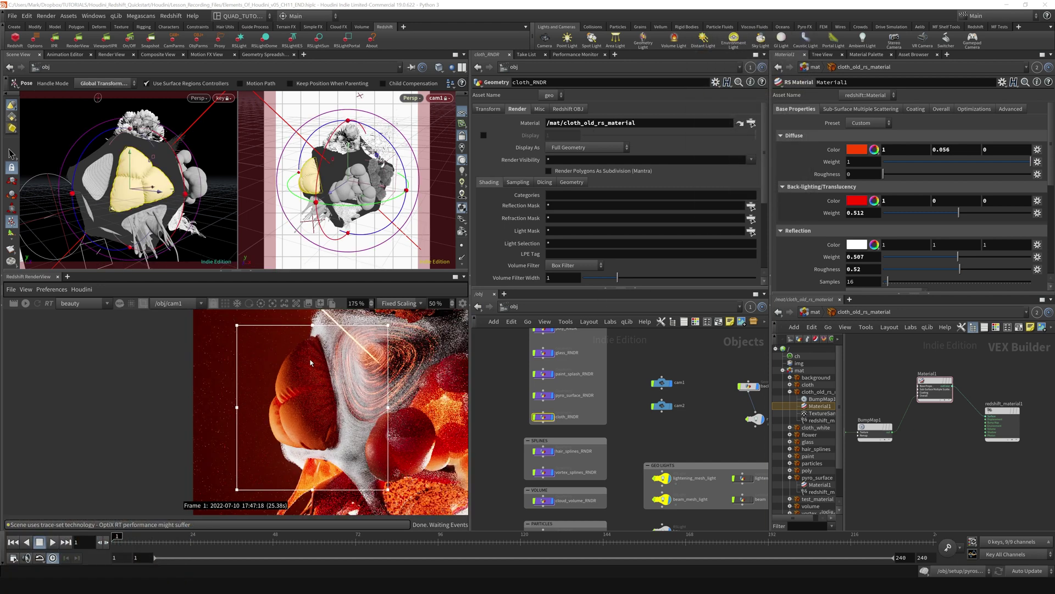
left_click(319, 303)
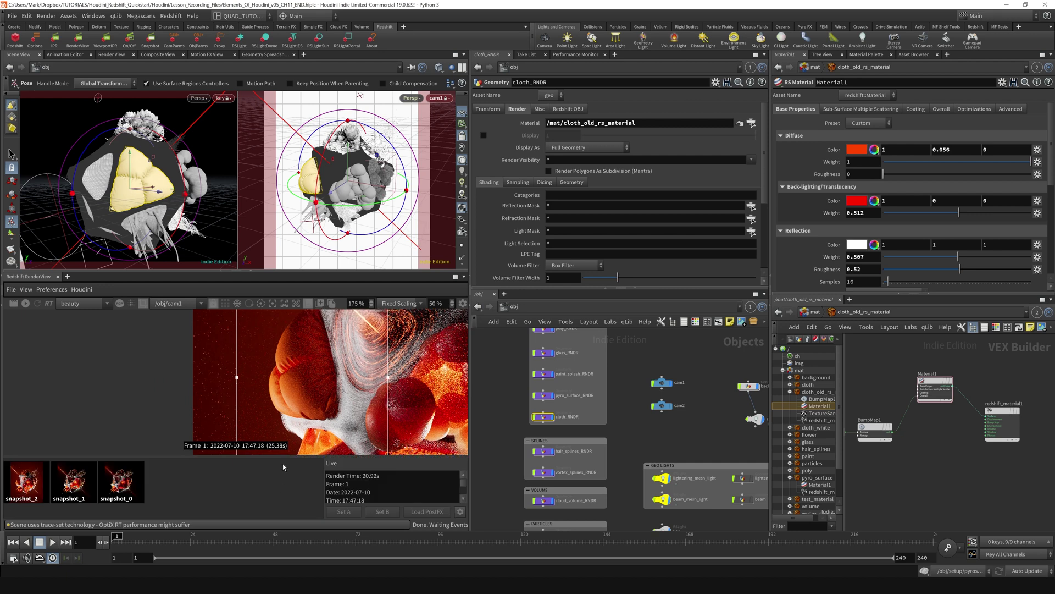
left_click(25, 302)
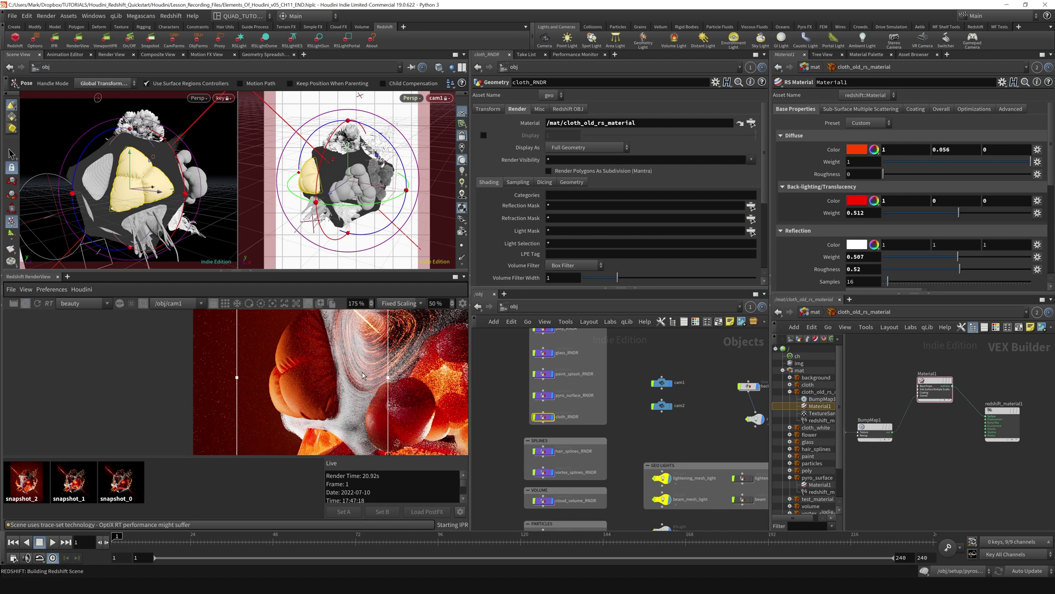
scroll(372, 396, "down", 1)
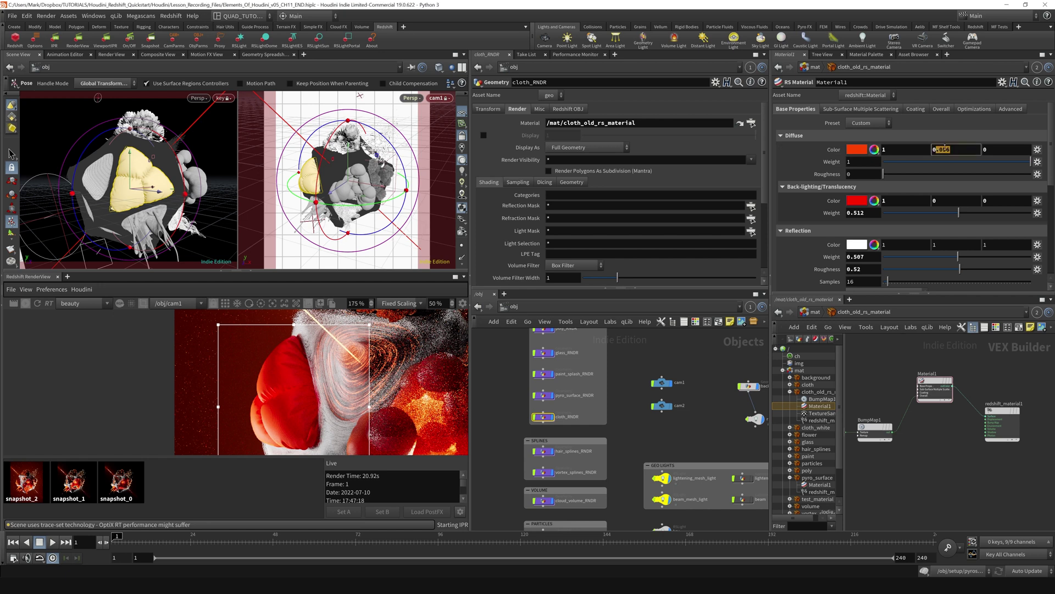
Step: Shift Material1's diffuse color to orange by raising its green value to 0.187
left_click(857, 149)
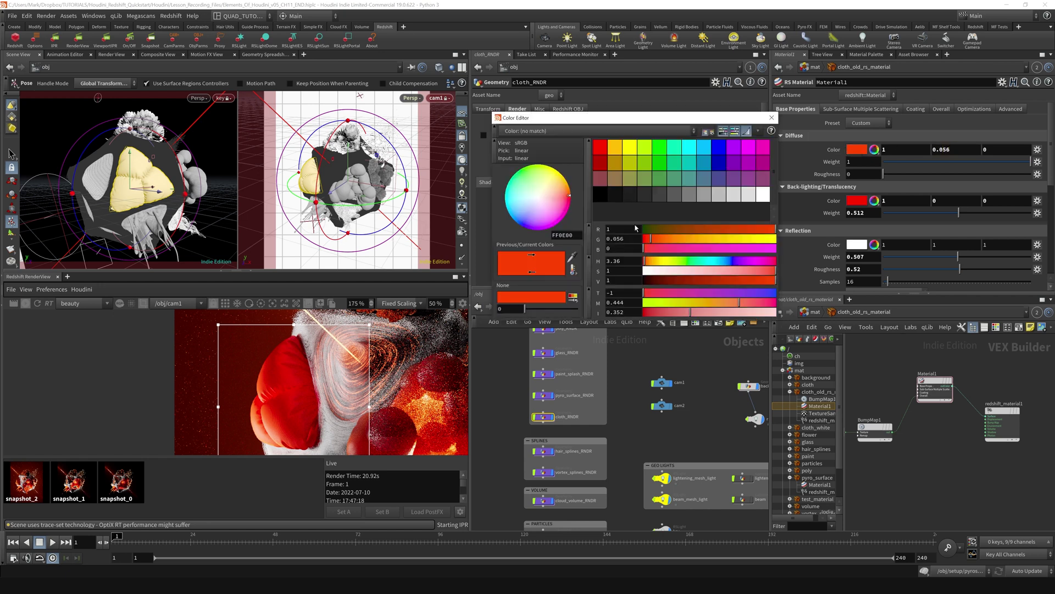
left_click_drag(650, 238, 668, 239)
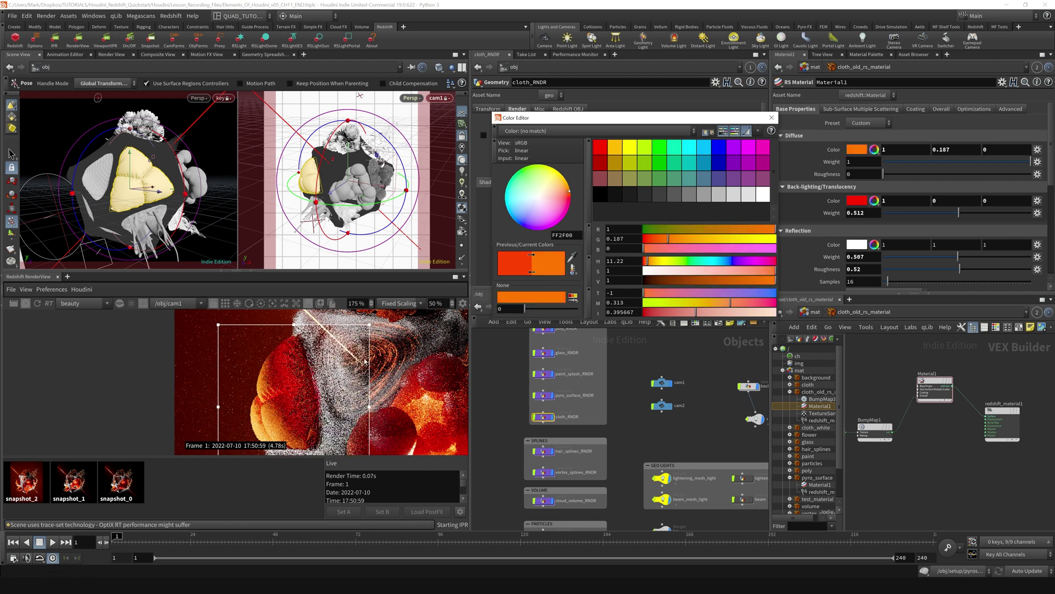
left_click(771, 117)
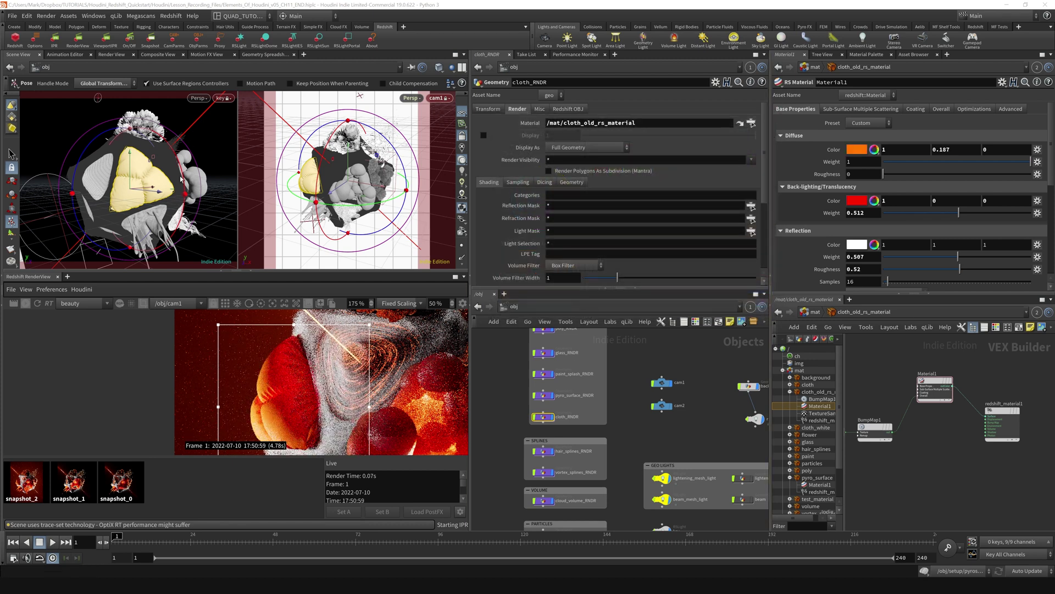
right_click_drag(181, 180, 130, 192, "alt")
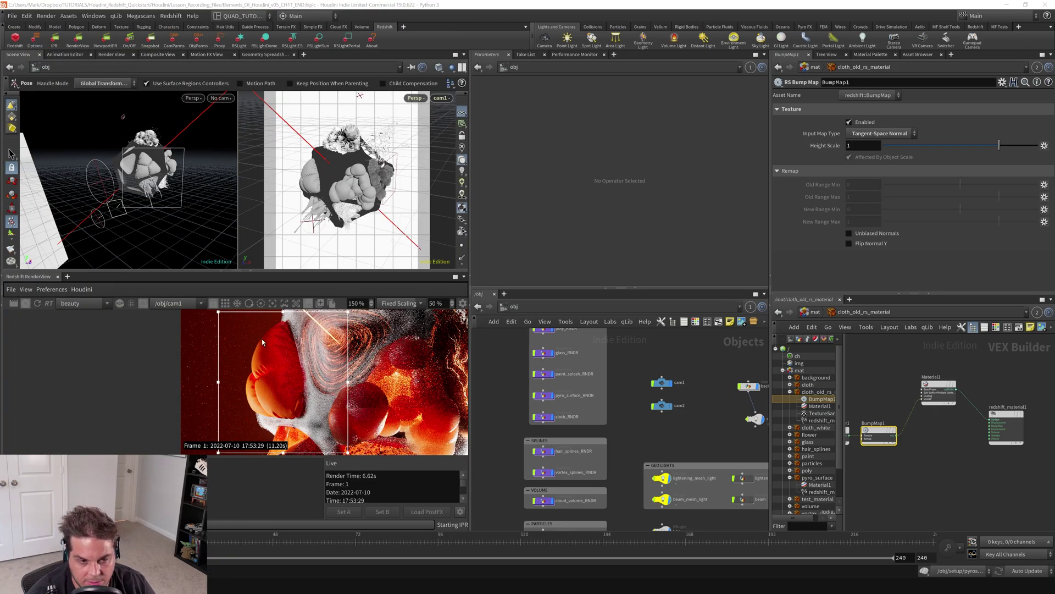
Step: Set the color space of TextureSampler1 in cloth_old_rs_material to Raw
middle_click_drag(859, 480, 907, 486)
left_click(881, 443)
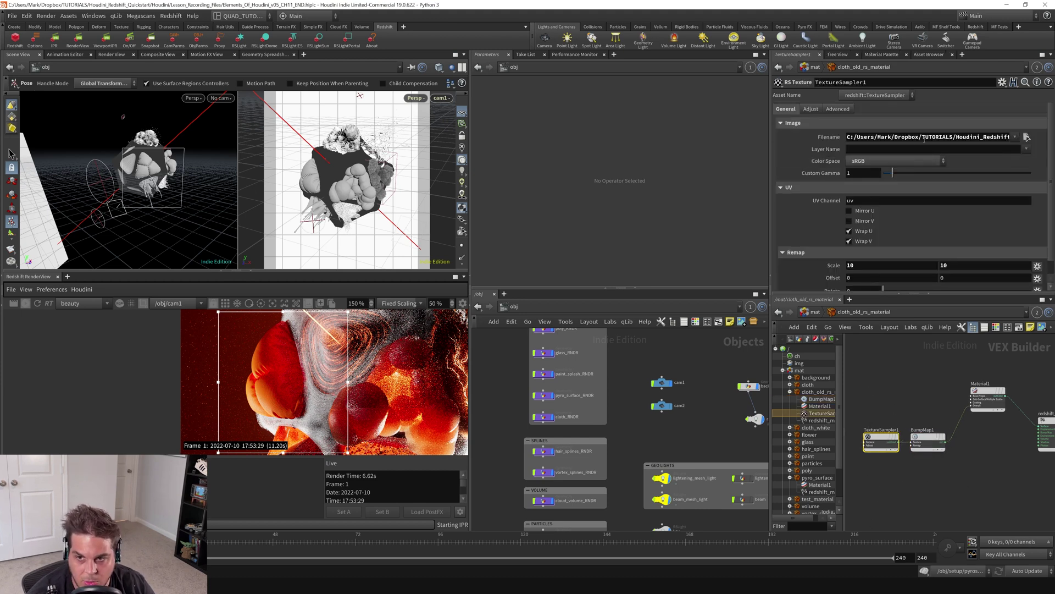
left_click(869, 162)
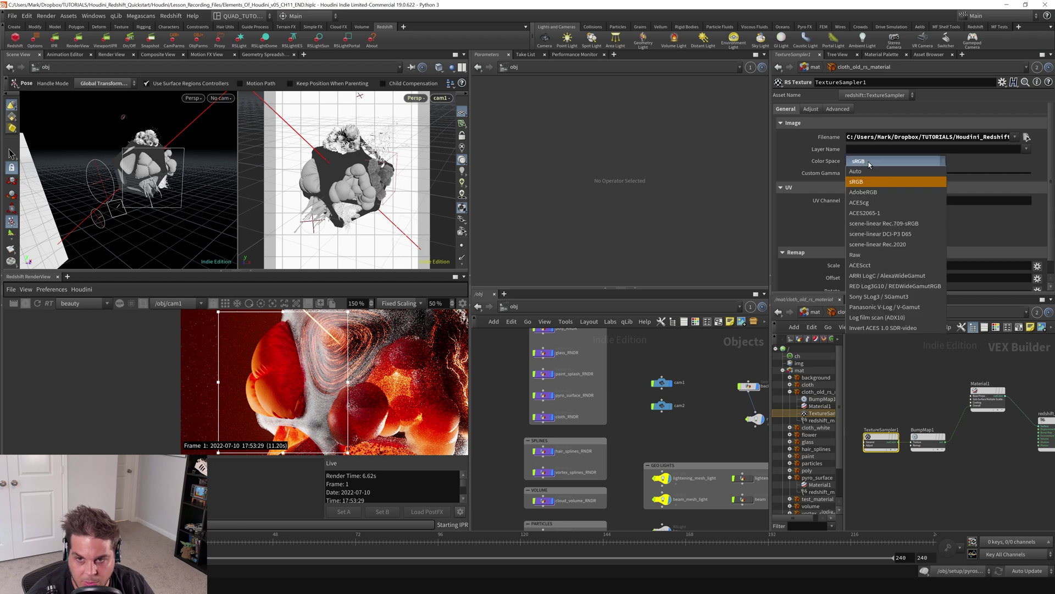
left_click(863, 254)
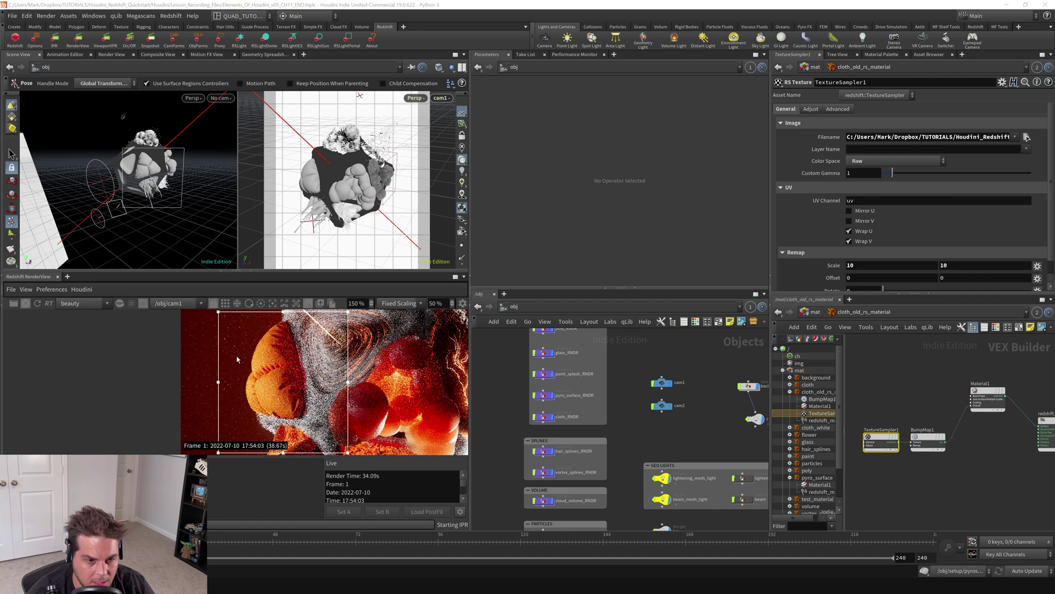
Step: Inspect the cloth's bump detail up close against snapshot_2 and store the live render as a new snapshot
scroll(278, 358, "up", 4)
scroll(287, 367, "down", 3)
scroll(271, 375, "up", 1)
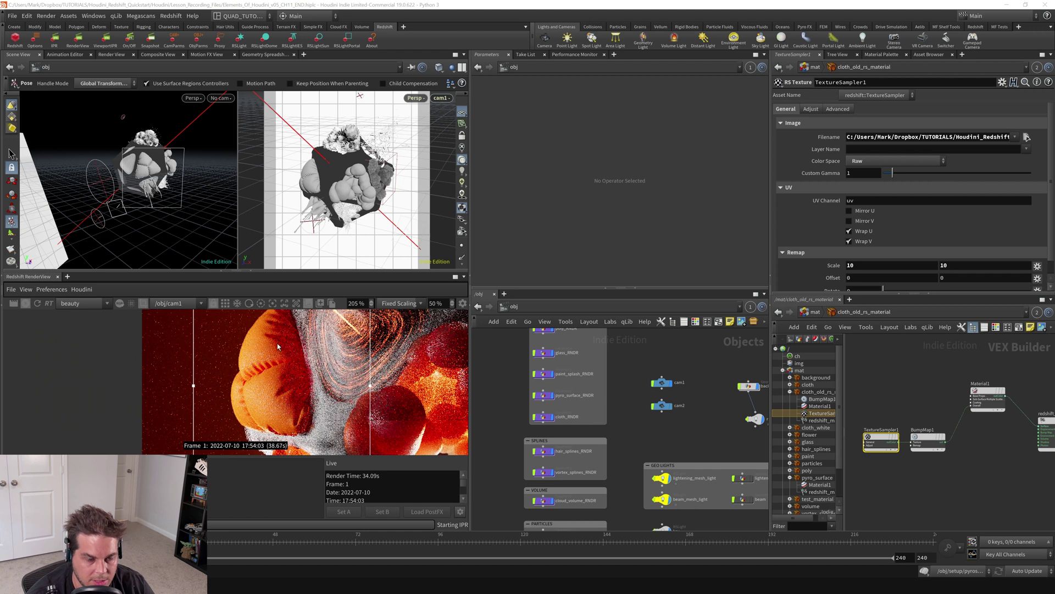
scroll(294, 406, "down", 2)
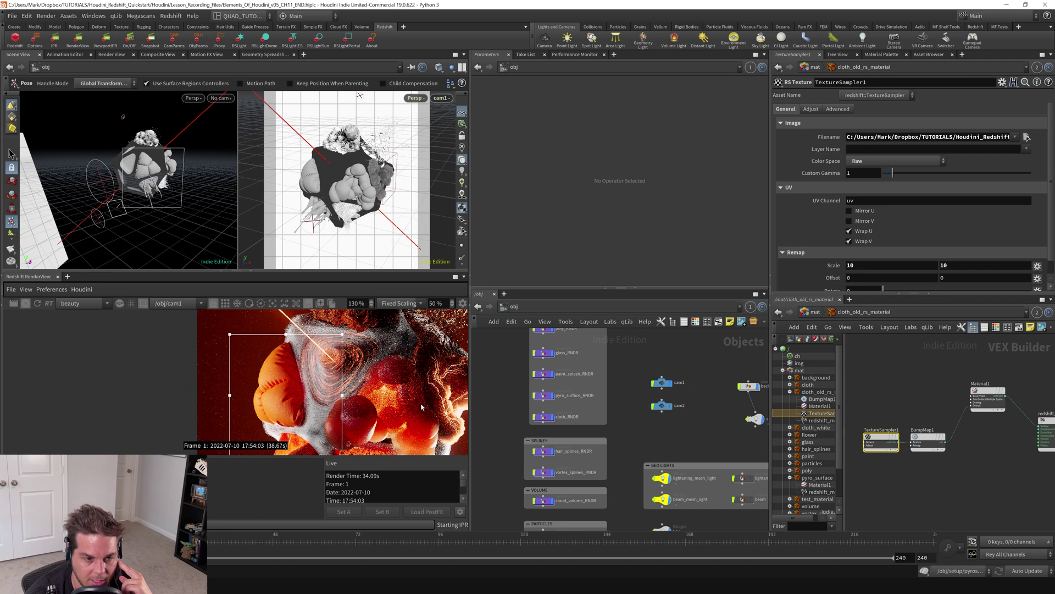
scroll(343, 404, "up", 5)
middle_click_drag(342, 404, 314, 394)
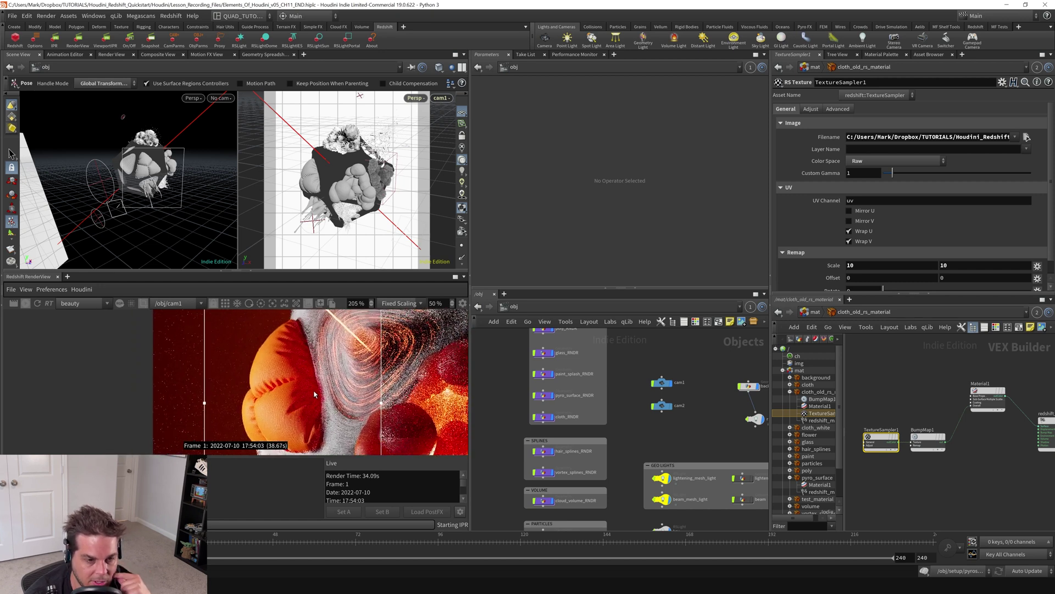
left_click(24, 484)
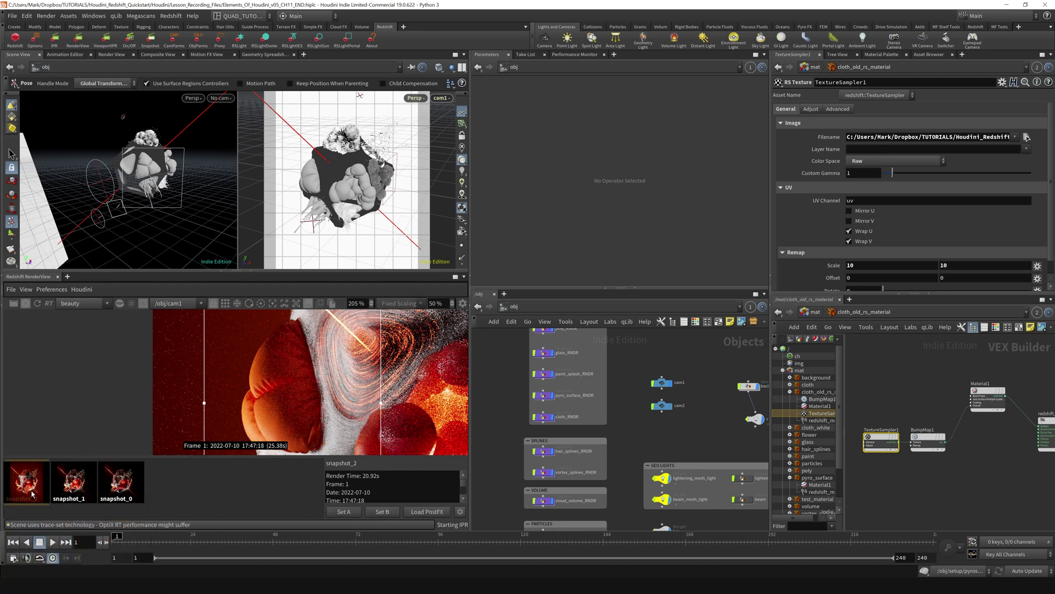
left_click(214, 505)
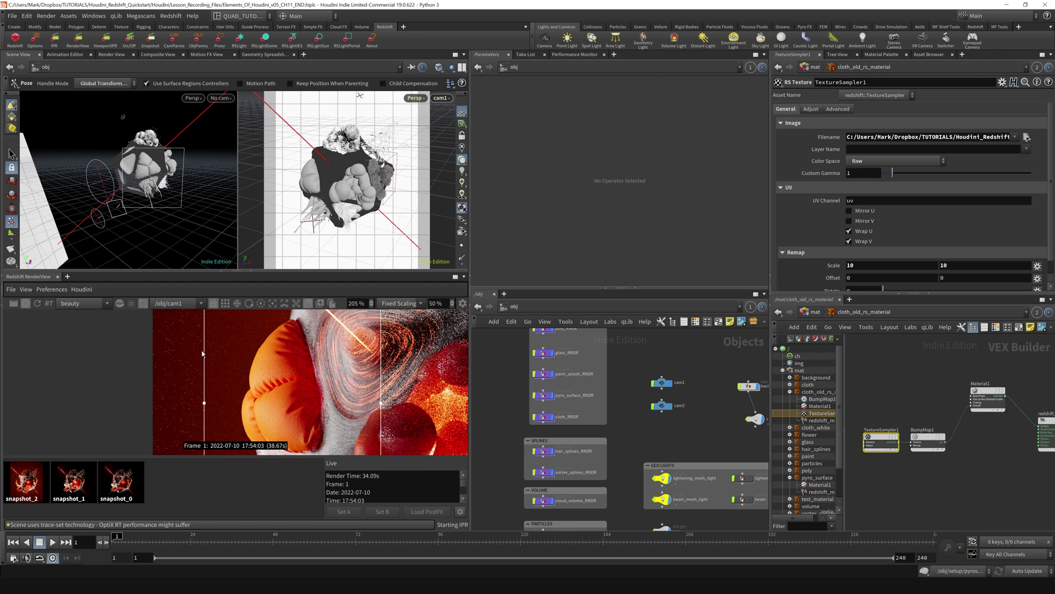
left_click(319, 304)
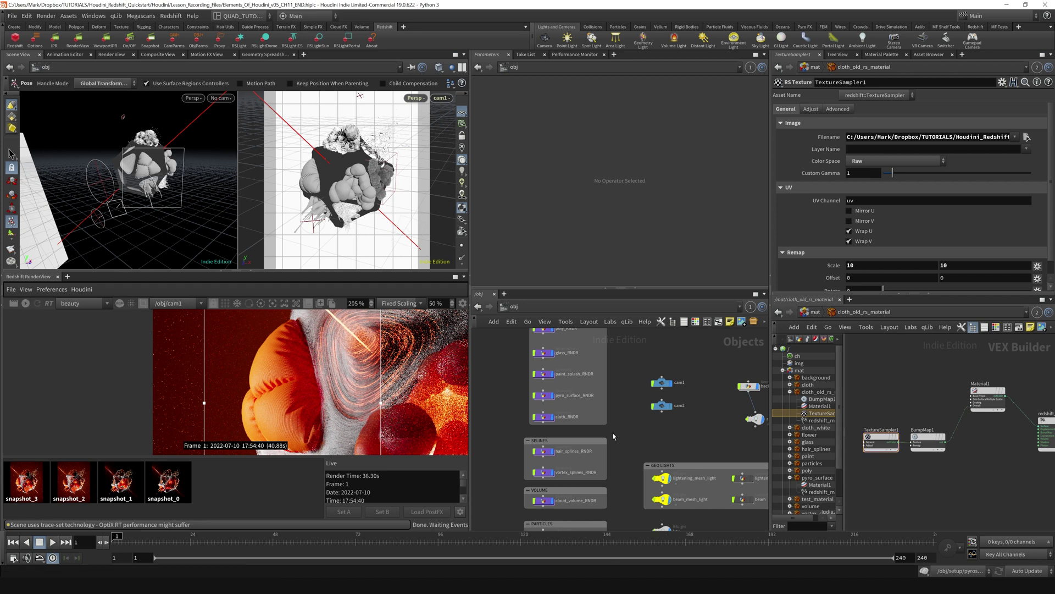
Step: Assign the /mat/cloth material to the cloth_RNDR object
left_click(542, 423)
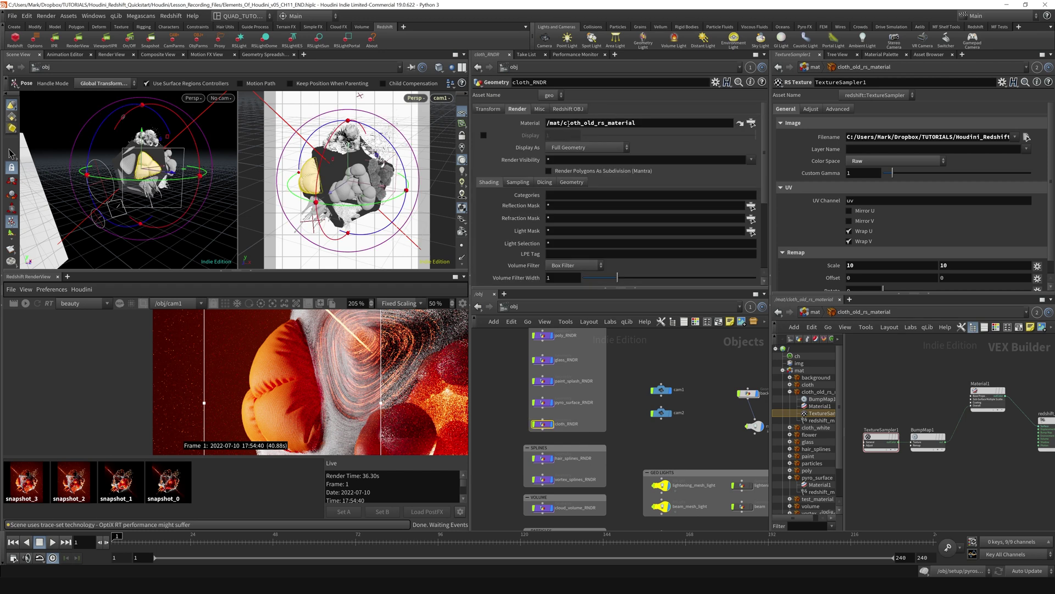
left_click(751, 123)
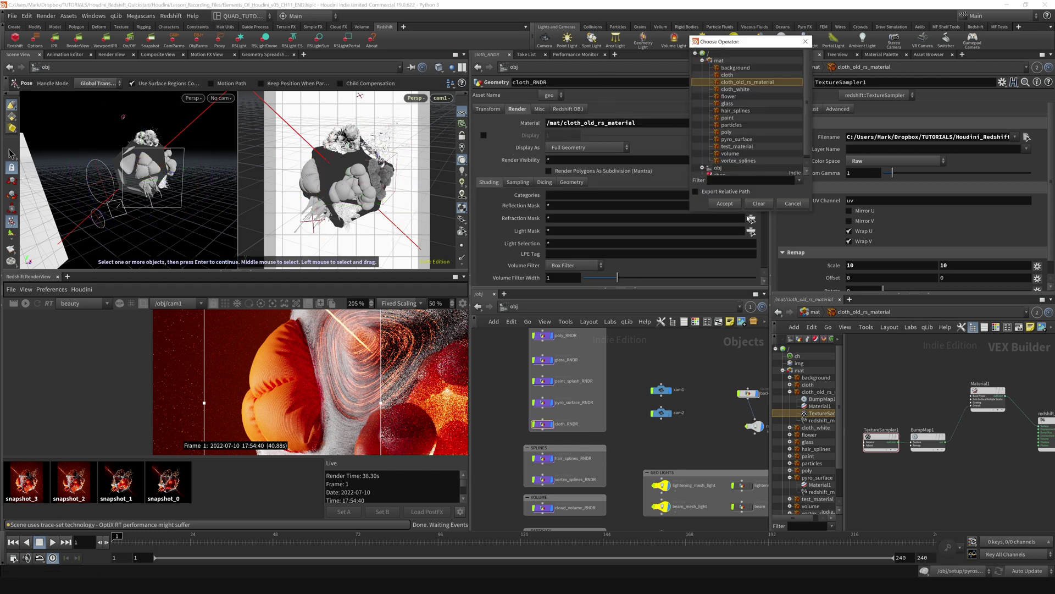
left_click(729, 75)
left_click(725, 203)
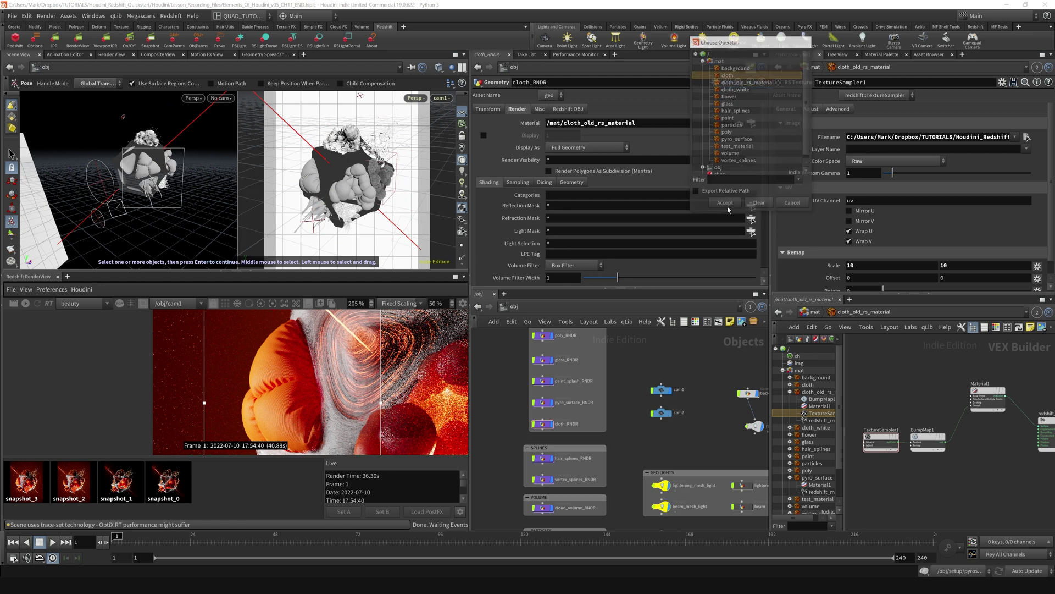
Step: Set the color space of TextureSampler1 inside the cloth material to Raw
left_click(807, 385)
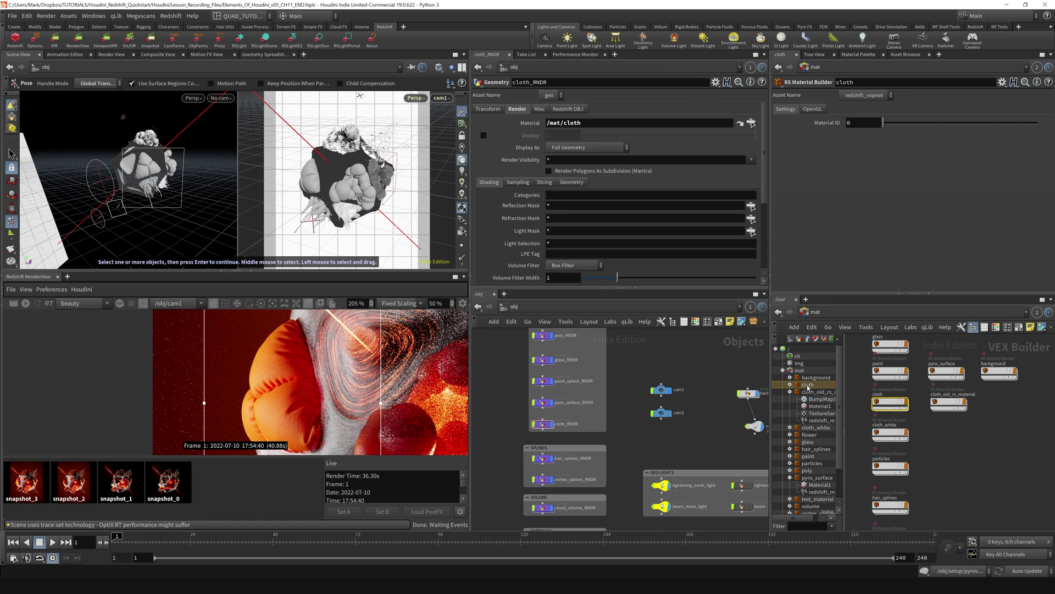
key("i")
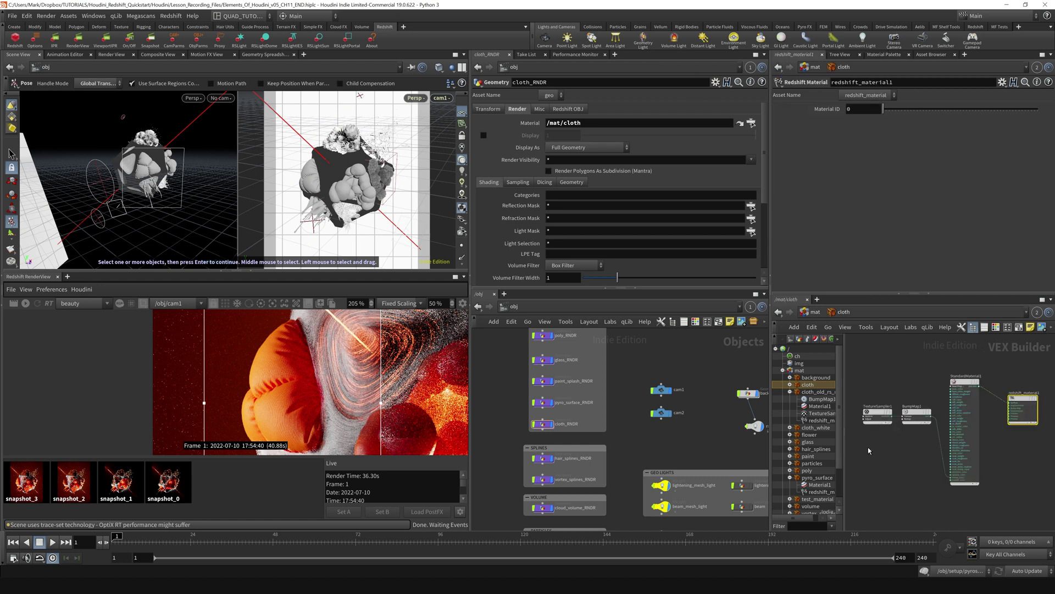
left_click_drag(868, 450, 882, 386)
left_click(871, 161)
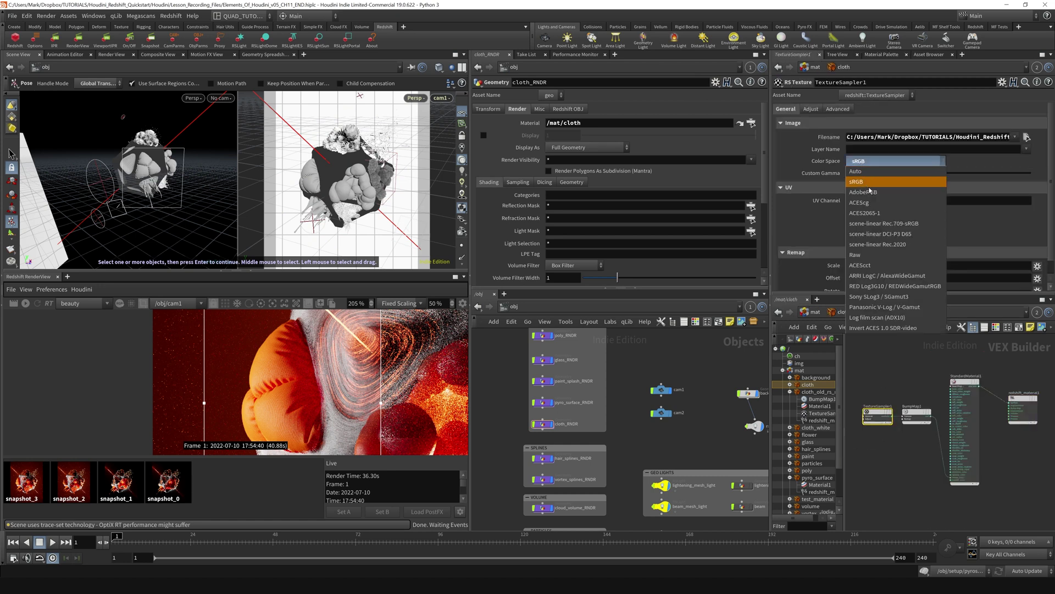
left_click(867, 257)
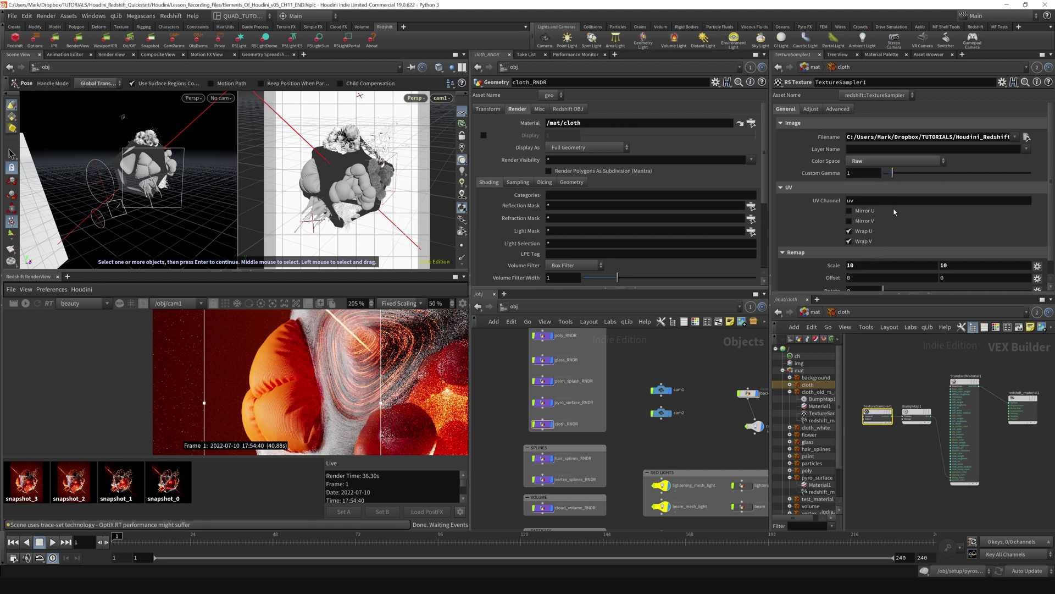
Step: Start the IPR render with the cloth material and display snapshot_3 for comparison
left_click(25, 304)
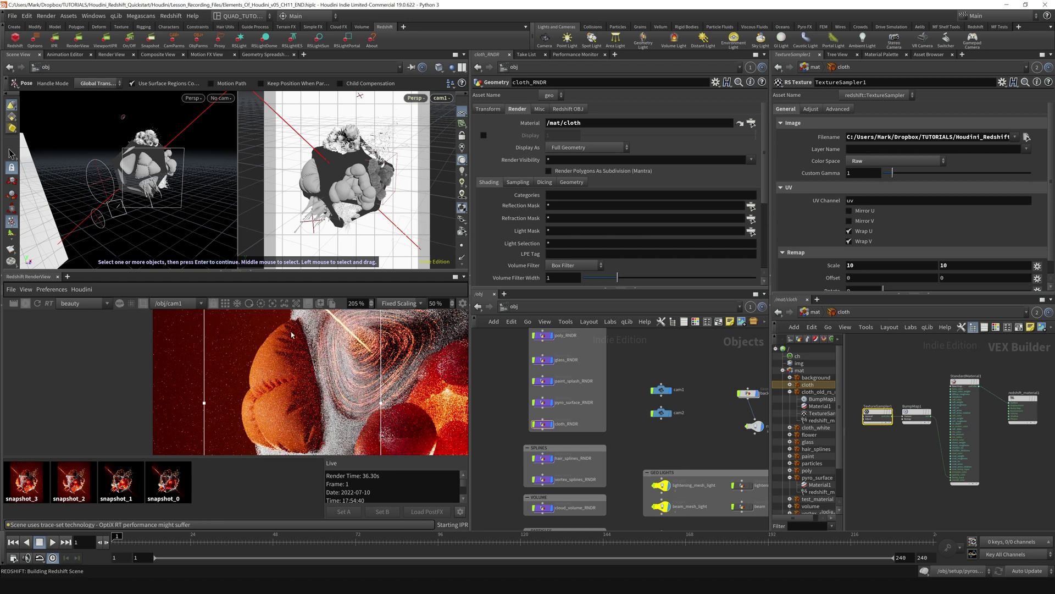
left_click(26, 485)
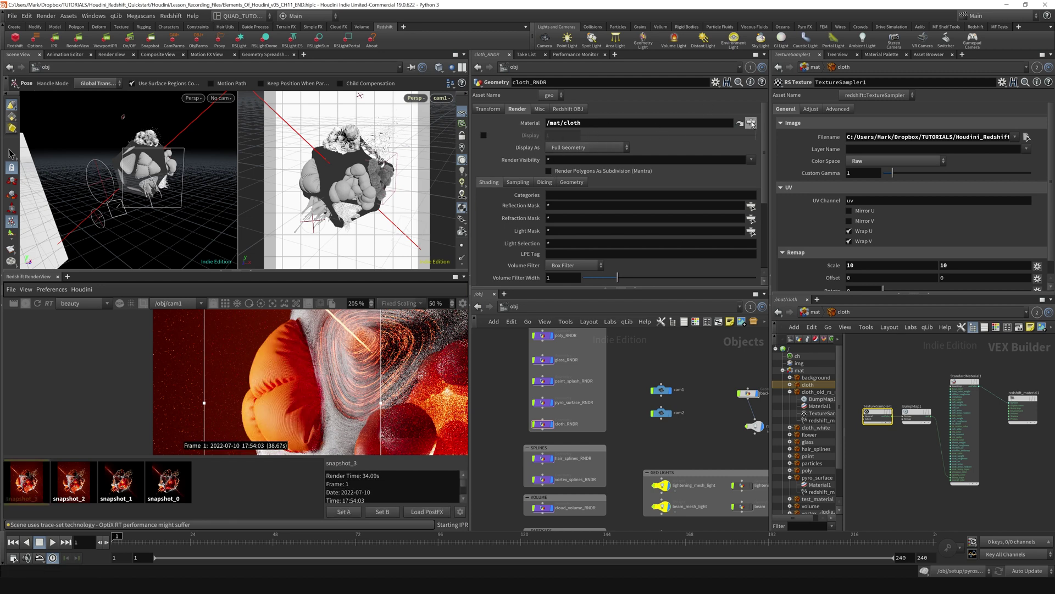
Step: Reassign cloth_old_rs_material to the cloth_RNDR object and return the render view to the live render
left_click(751, 123)
left_click(756, 82)
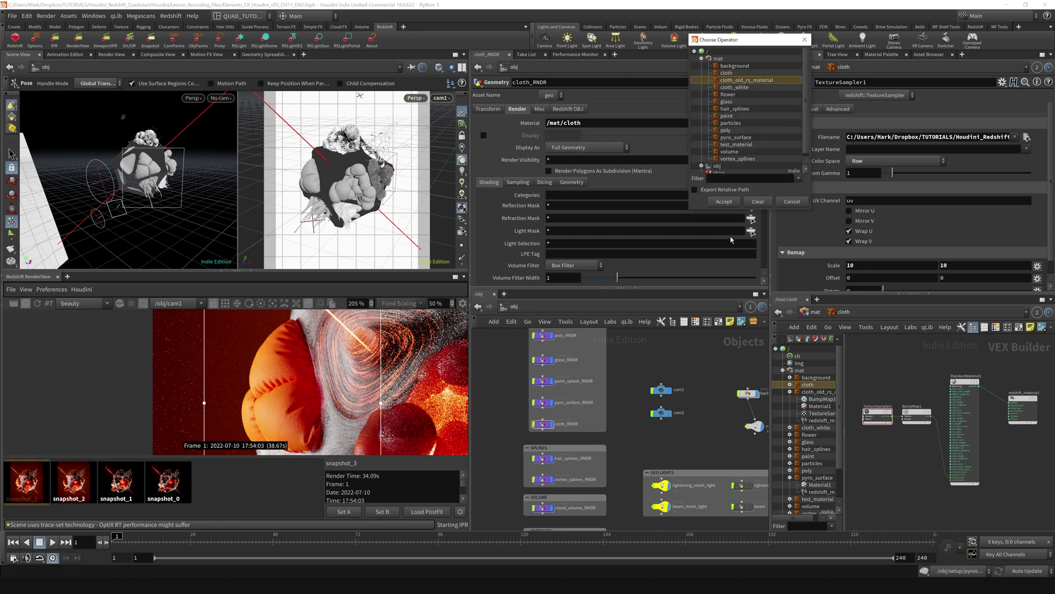
left_click(725, 202)
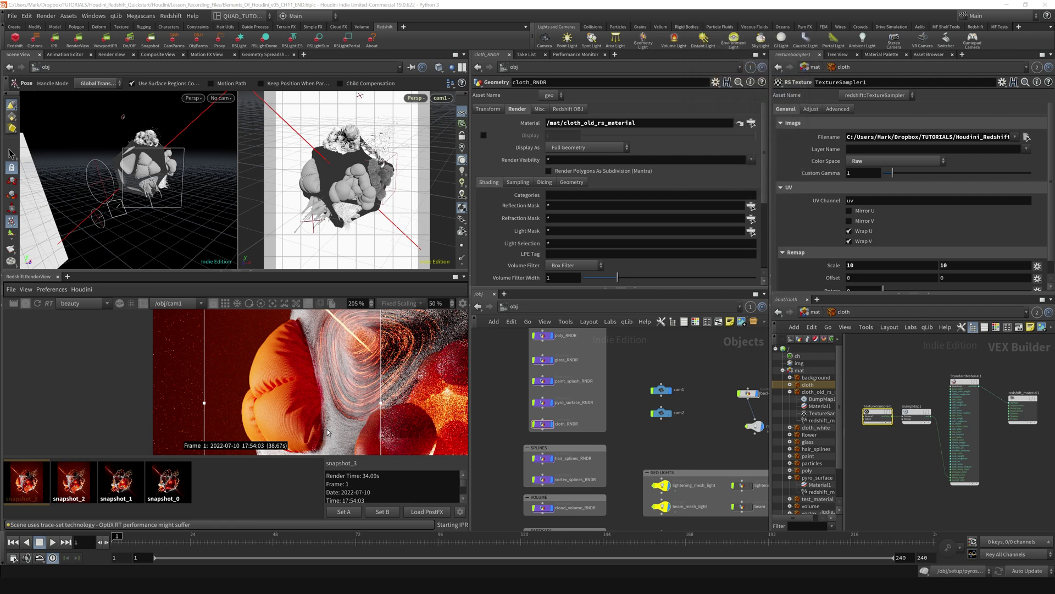
left_click(150, 507)
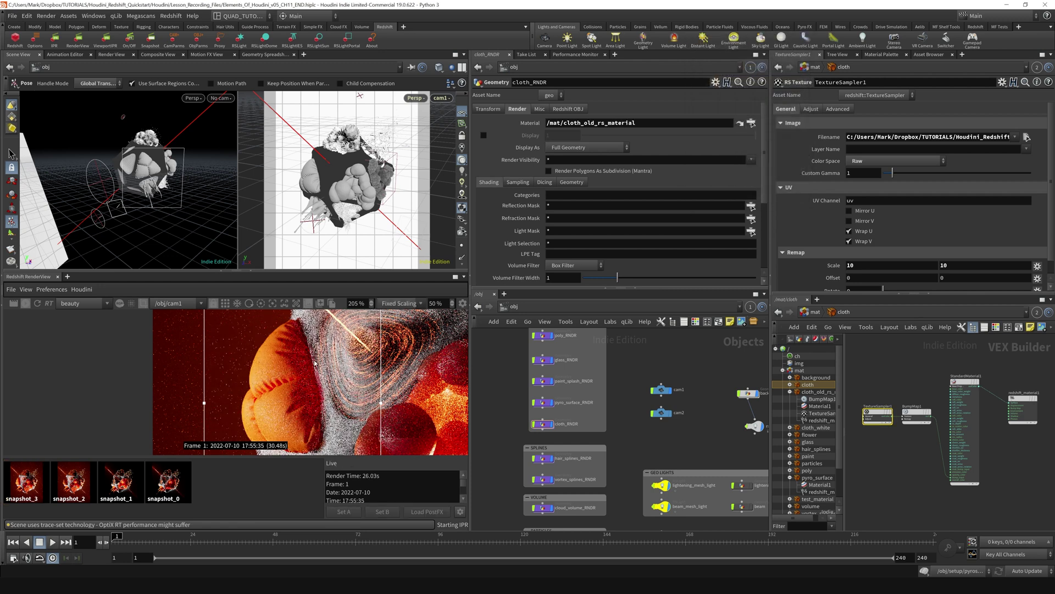